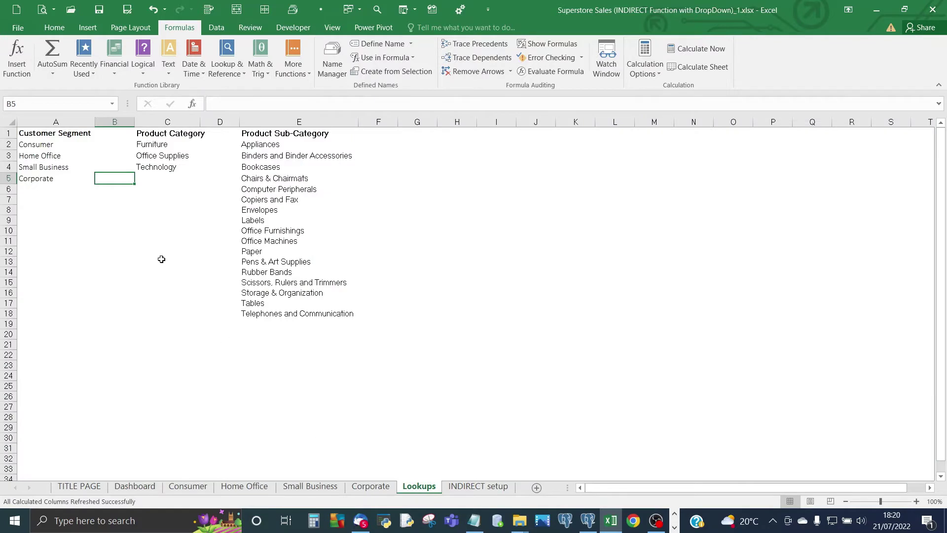
# - Name the customer segment list A2:A5 'CustomerSegments' through the Name Box
pyautogui.click(39, 144)
pyautogui.moveTo(39, 144); pyautogui.dragTo(43, 176)
pyautogui.click(89, 222)
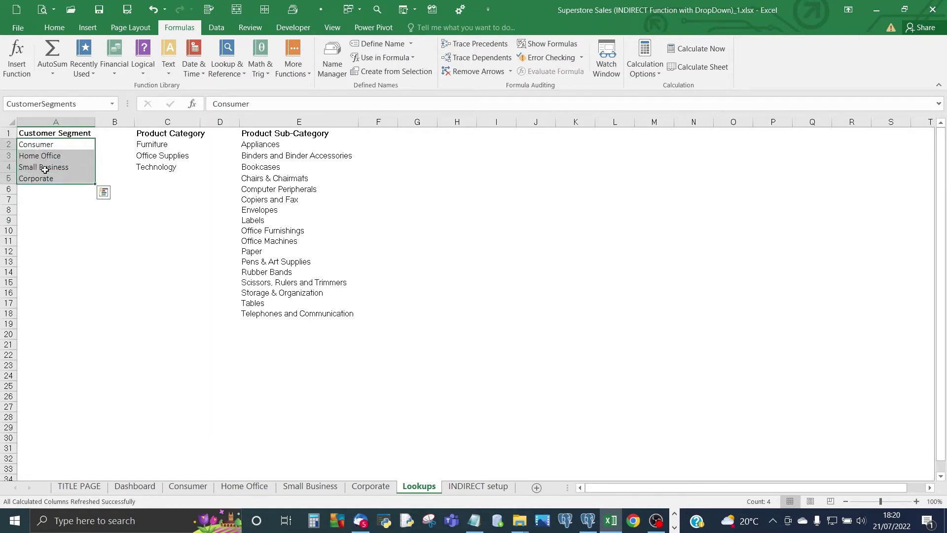
pyautogui.click(81, 104)
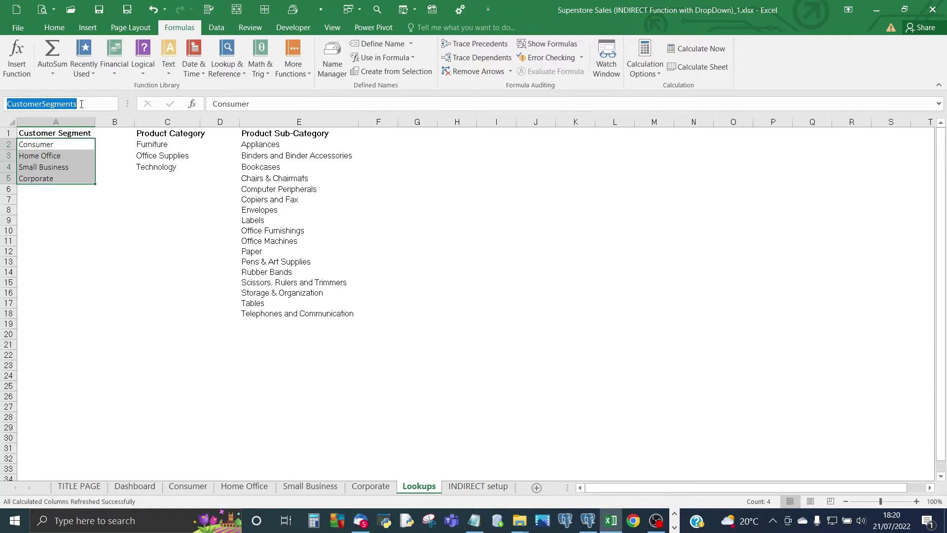
pyautogui.write('C')
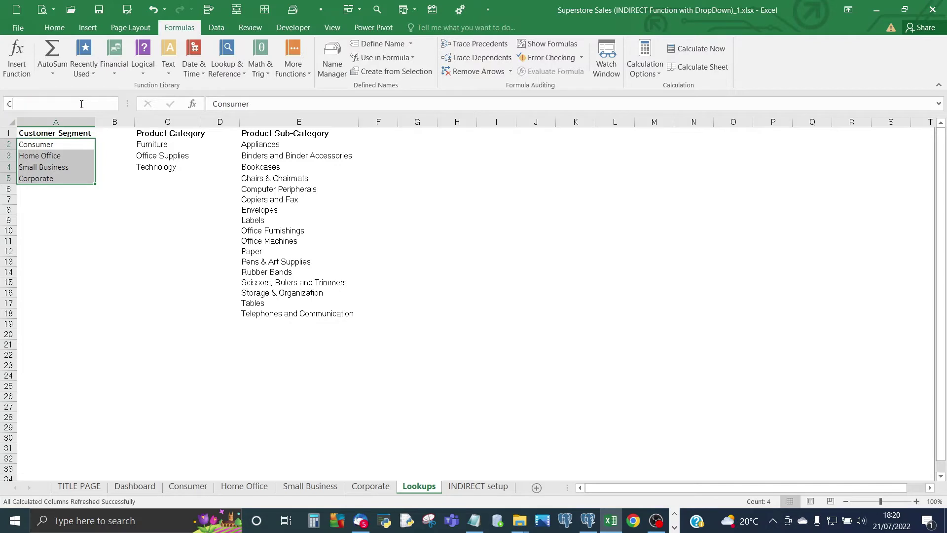
pyautogui.write('ustomerSegments')
pyautogui.press('Return')
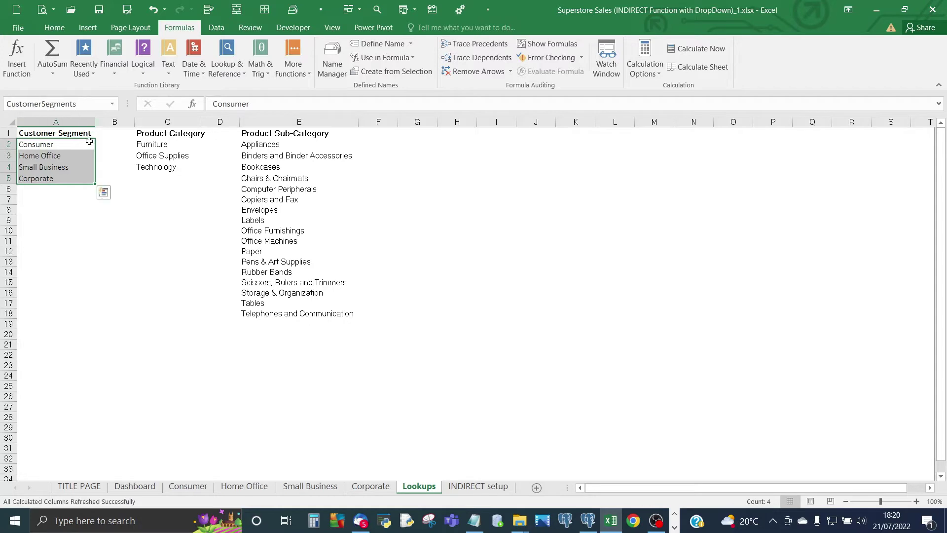
# - Verify CustomerSegments in the defined-names list by jumping to its range
pyautogui.click(141, 250)
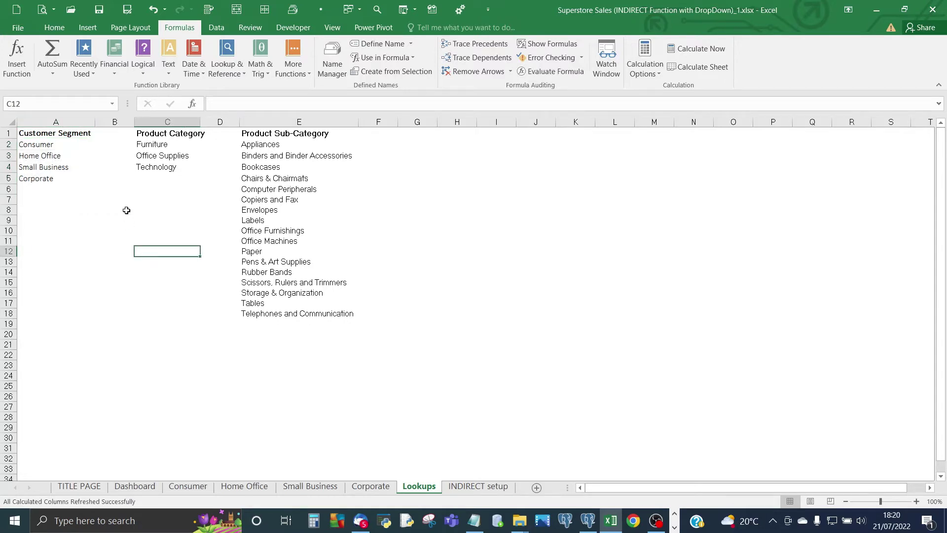
pyautogui.click(112, 105)
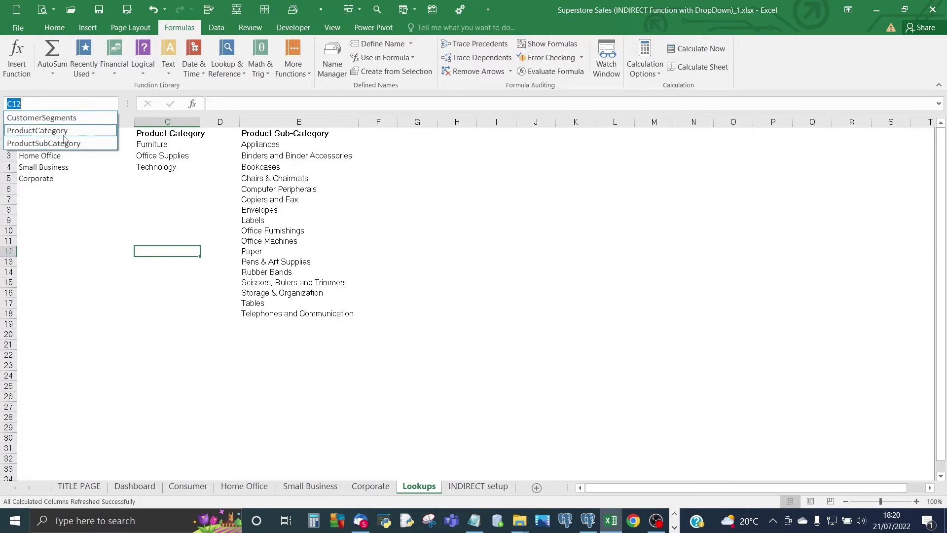
pyautogui.click(44, 121)
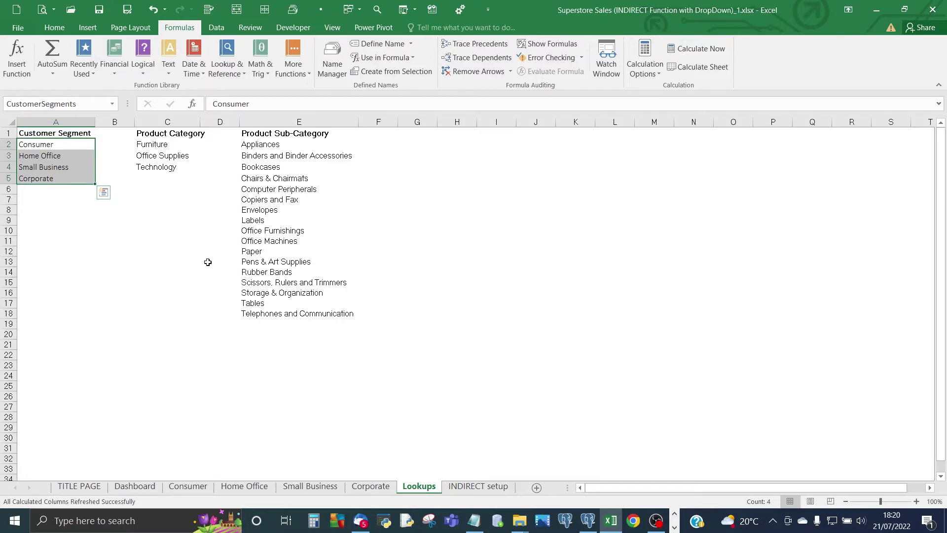
pyautogui.click(162, 253)
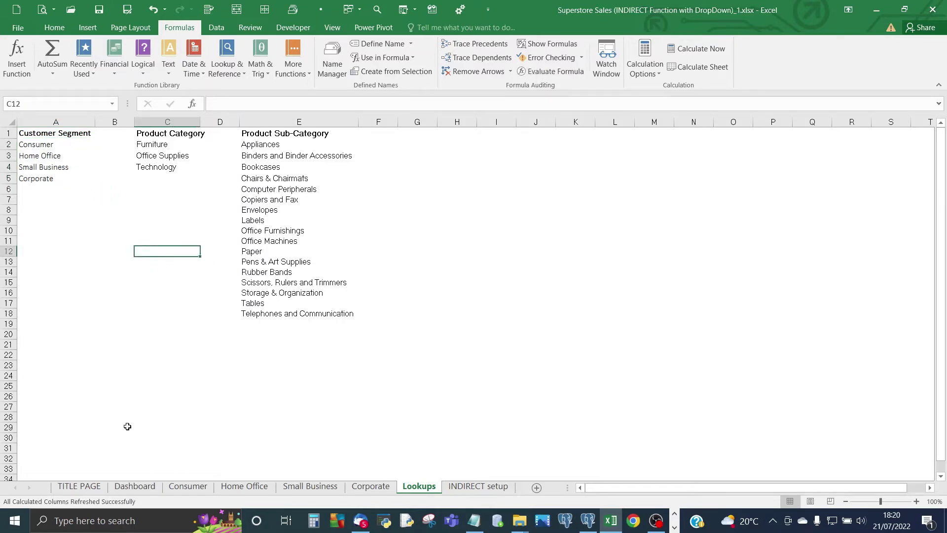
# - On the Dashboard sheet, open Data Validation for the Small Business Customer Type cell
pyautogui.click(140, 488)
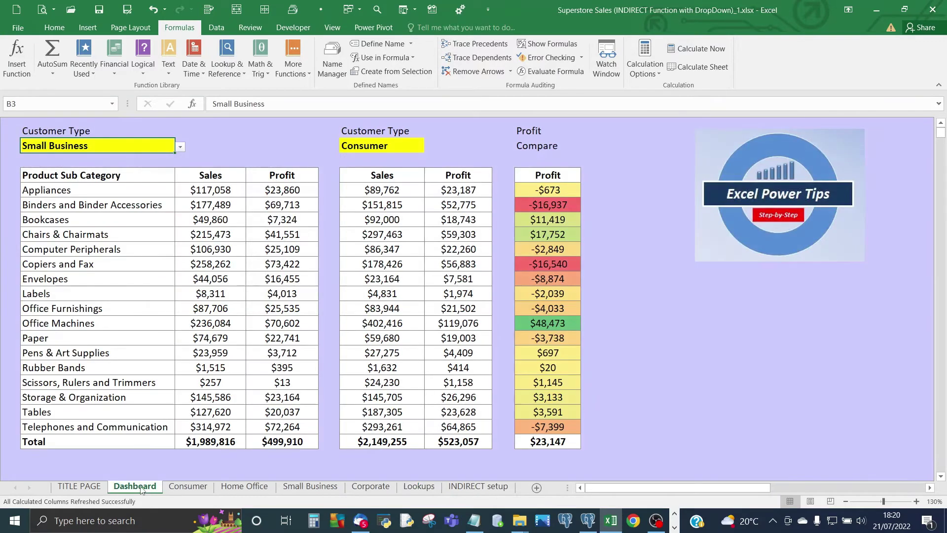
pyautogui.click(153, 190)
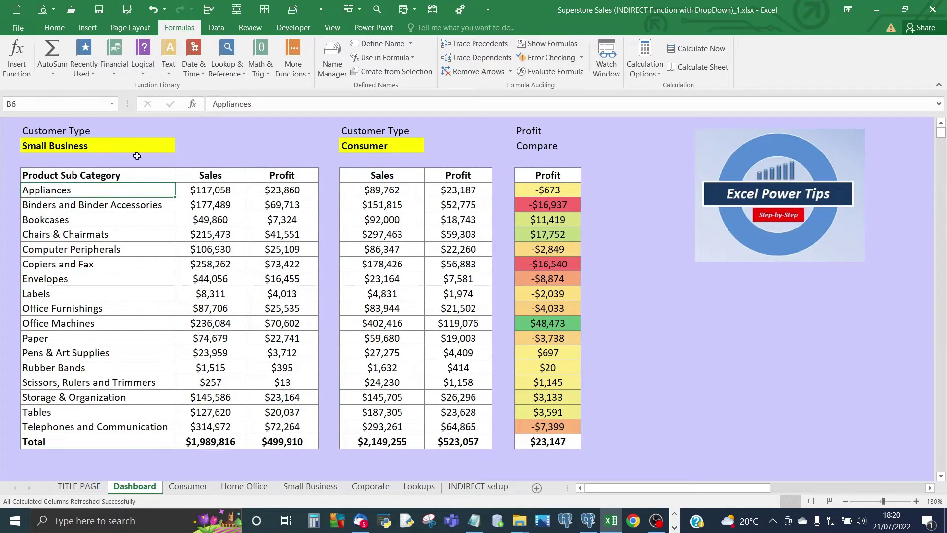
pyautogui.click(128, 145)
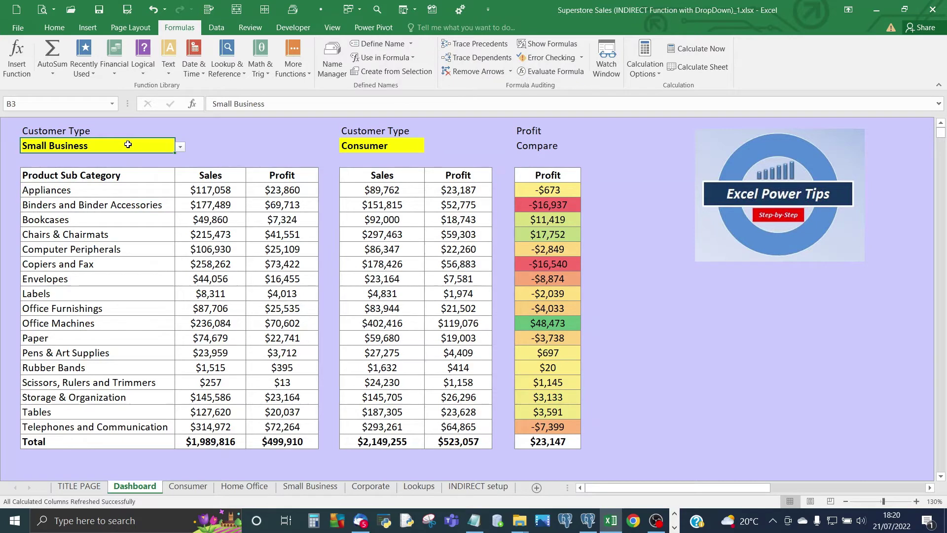
pyautogui.click(217, 28)
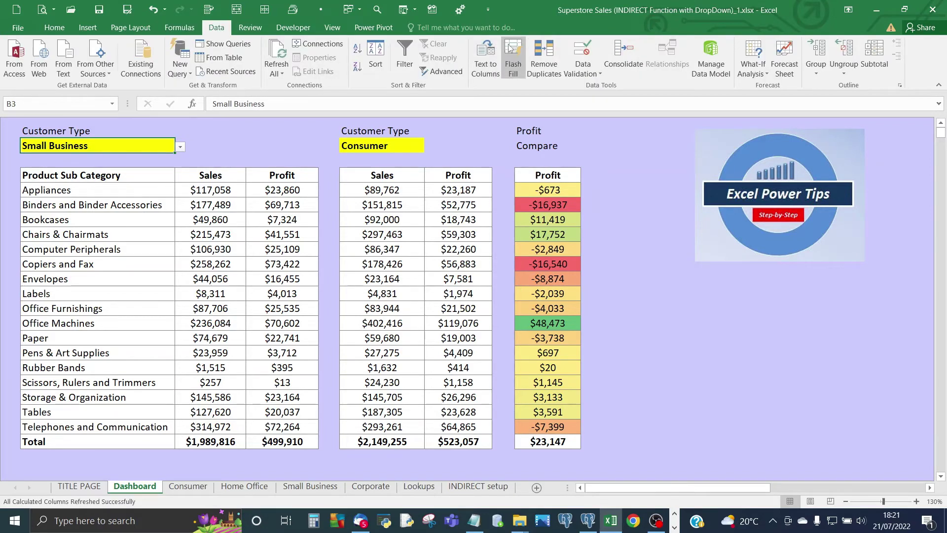
pyautogui.click(587, 67)
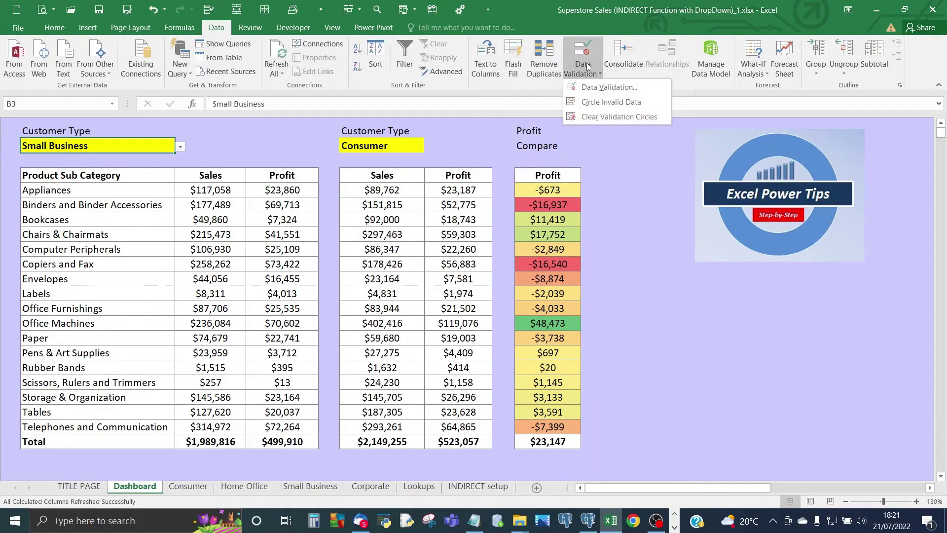
pyautogui.click(595, 88)
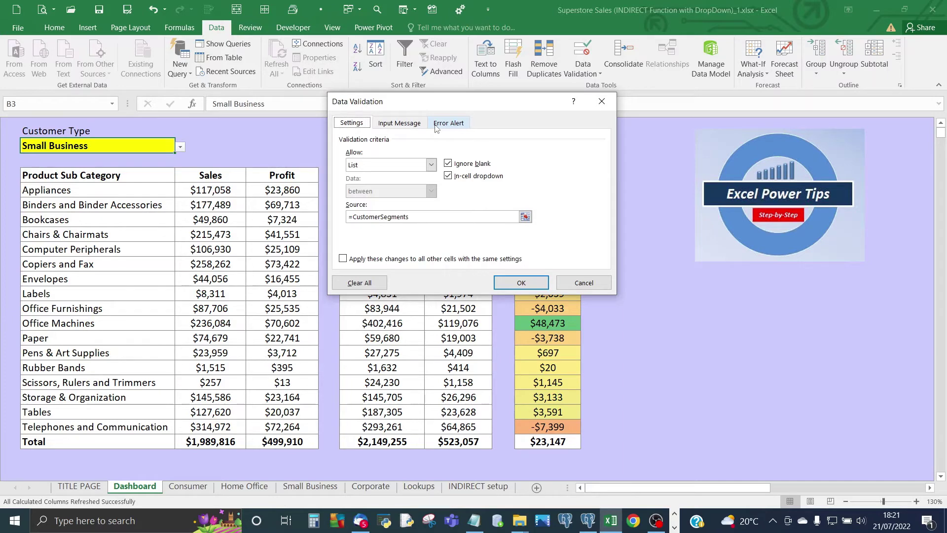
# - Make the Customer Type cell a List dropdown with source =CustomerSegments
pyautogui.click(432, 165)
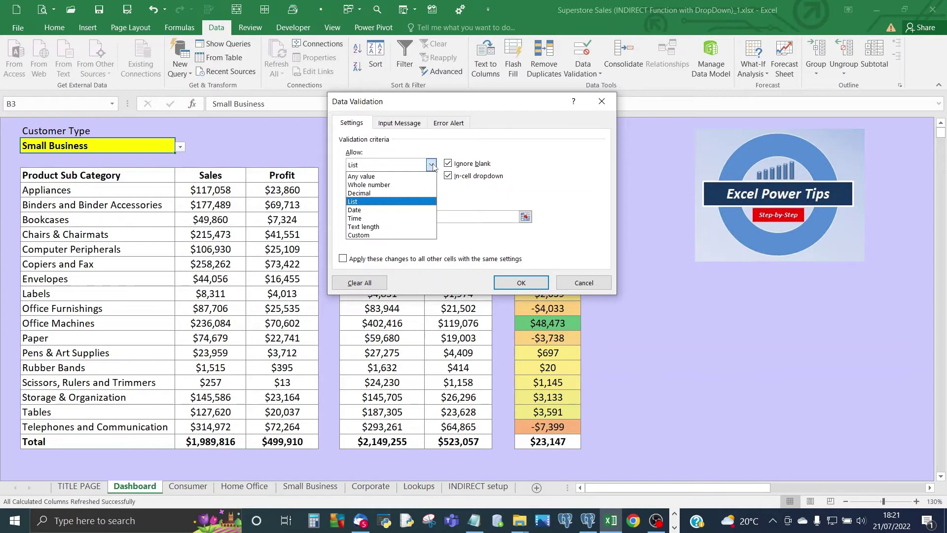
pyautogui.click(387, 202)
pyautogui.click(417, 217)
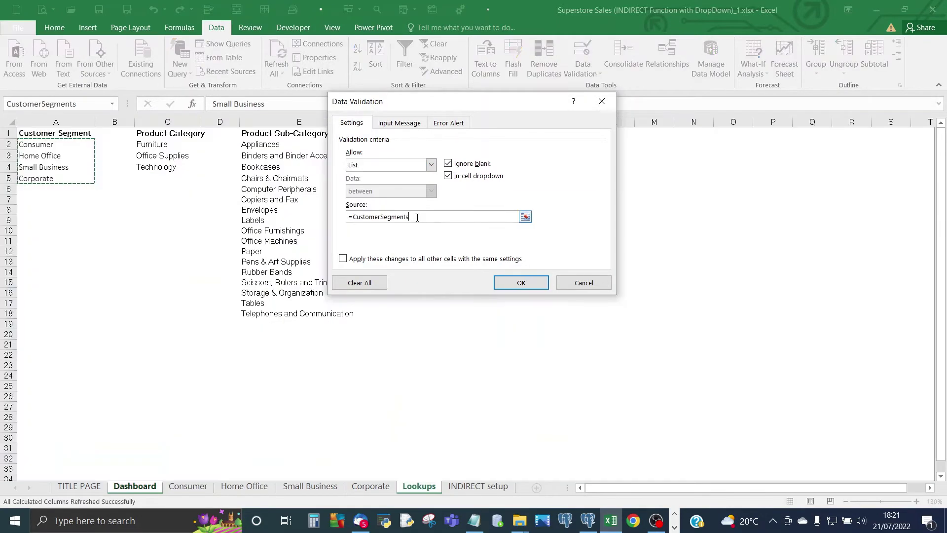
pyautogui.press('BackSpace')
pyautogui.press('BackSpace')
pyautogui.press('BackSpace')
pyautogui.press('BackSpace')
pyautogui.press('BackSpace')
pyautogui.press('BackSpace')
pyautogui.press('BackSpace')
pyautogui.press('BackSpace')
pyautogui.press('BackSpace')
pyautogui.press('BackSpace')
pyautogui.press('BackSpace')
pyautogui.press('BackSpace')
pyautogui.press('BackSpace')
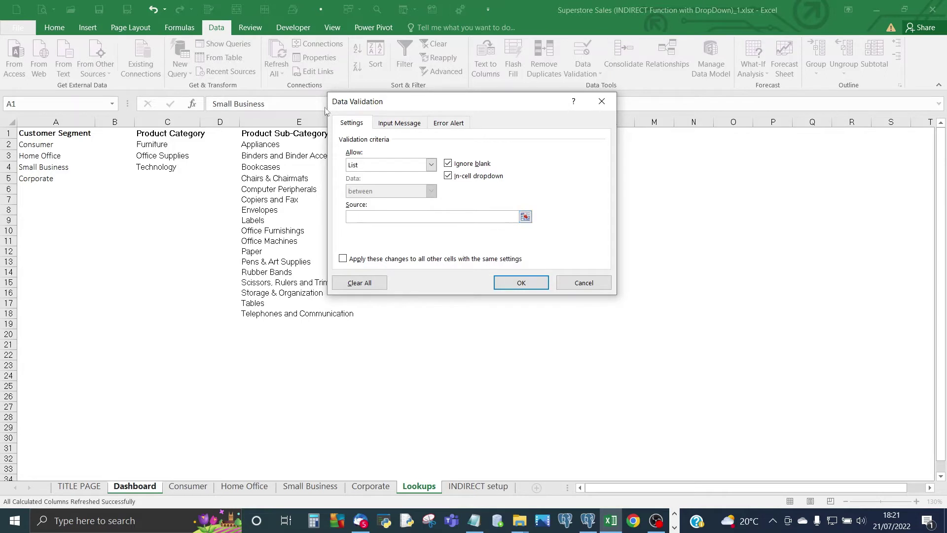
pyautogui.click(192, 29)
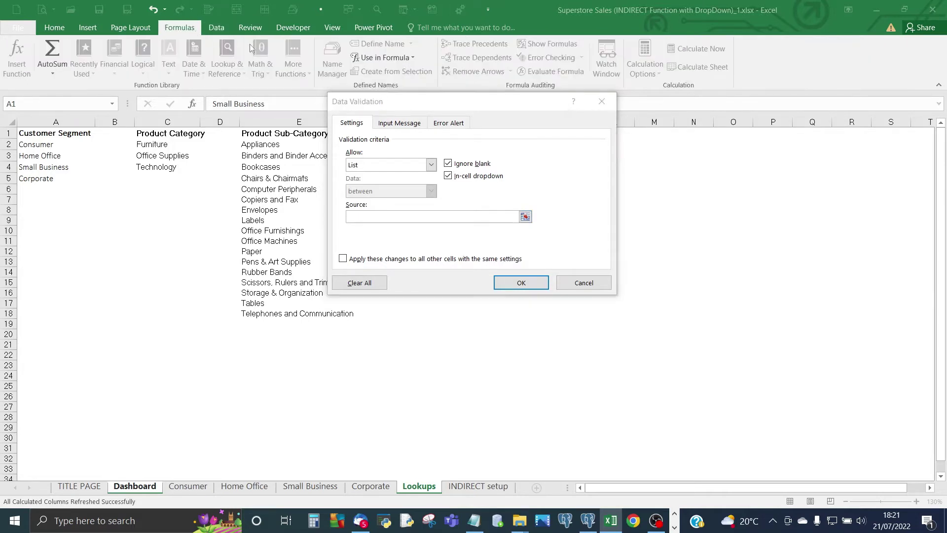
pyautogui.click(381, 57)
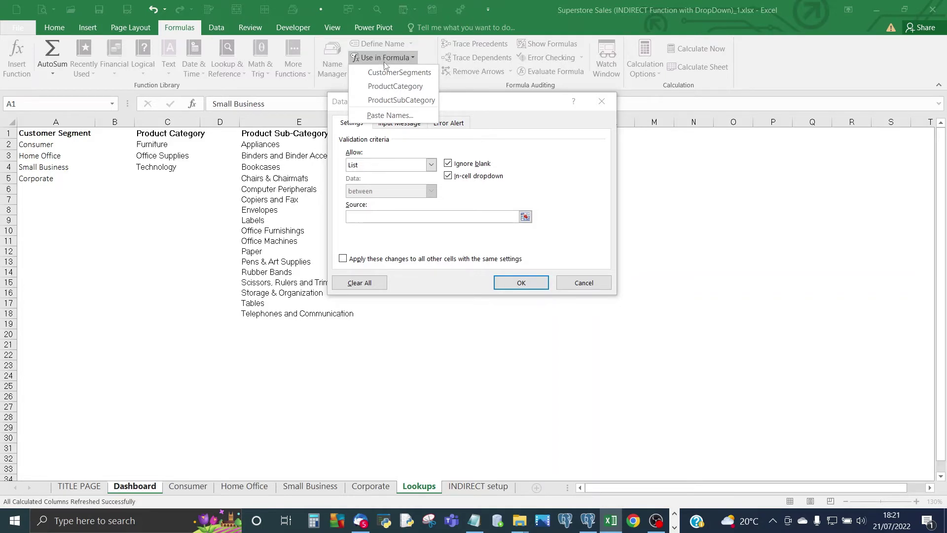
pyautogui.click(390, 73)
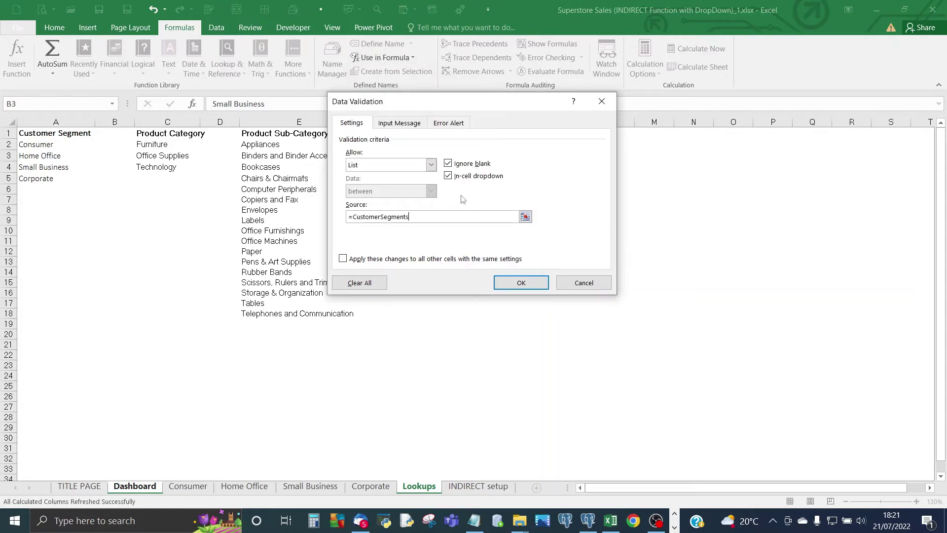
pyautogui.click(513, 283)
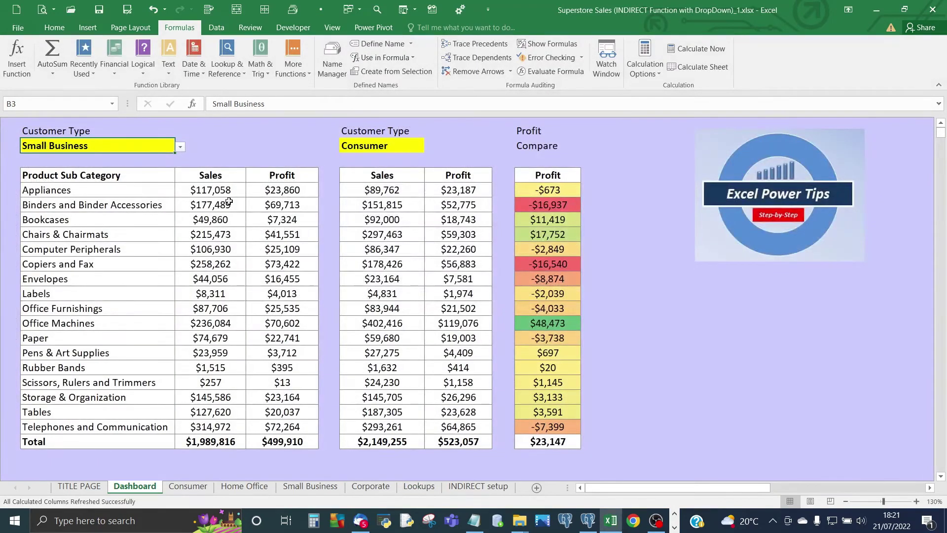
# - Test the Customer Type dropdown, keep Small Business, and inspect the Appliances and Consumer Bookcases SUMIFS formulas
pyautogui.click(210, 193)
pyautogui.click(155, 139)
pyautogui.click(181, 146)
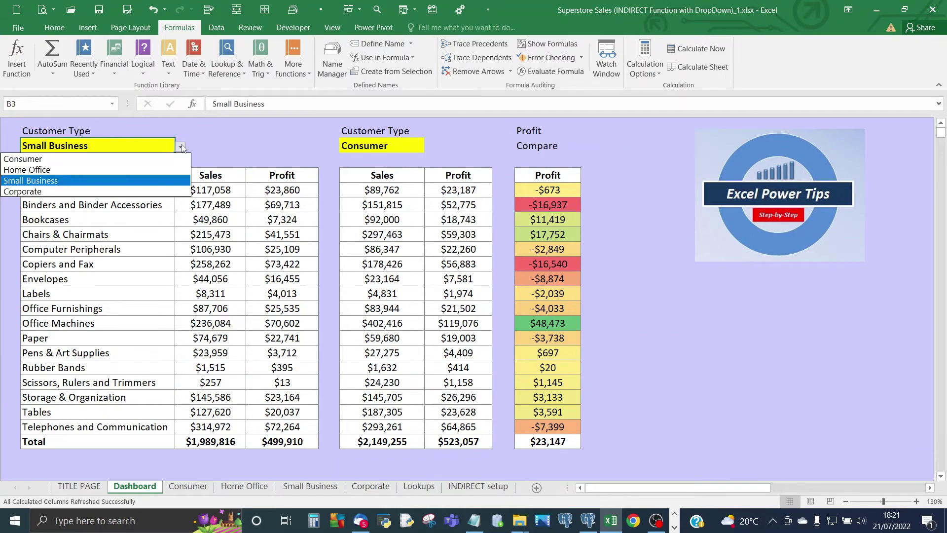
pyautogui.click(181, 147)
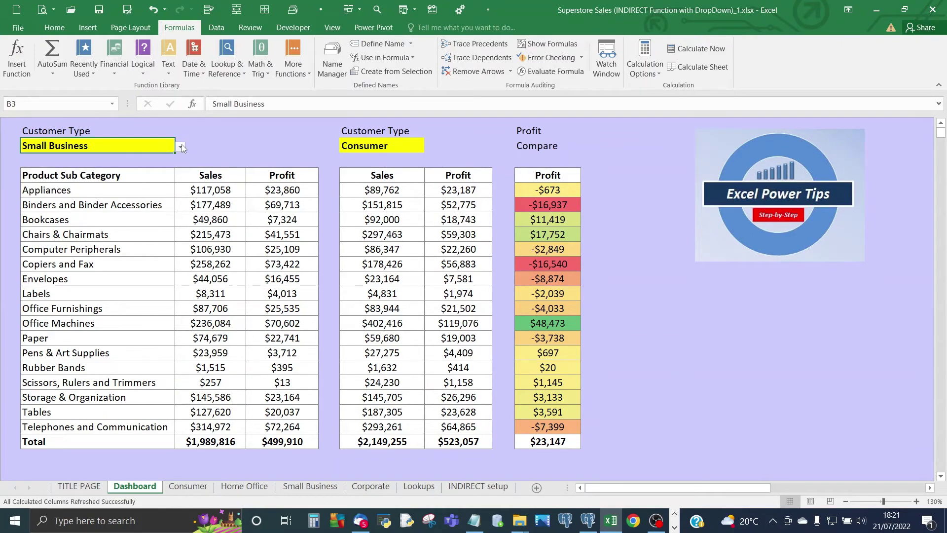
pyautogui.click(354, 143)
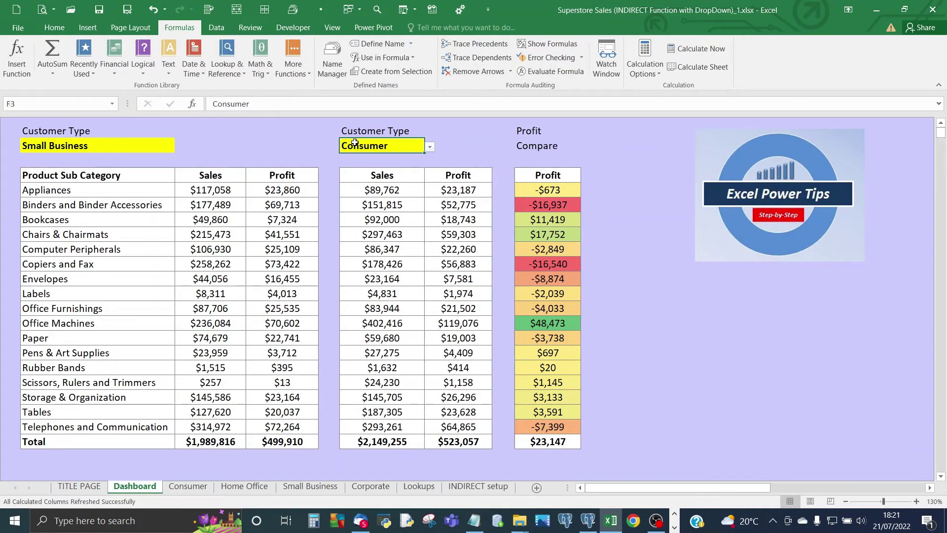
pyautogui.click(381, 224)
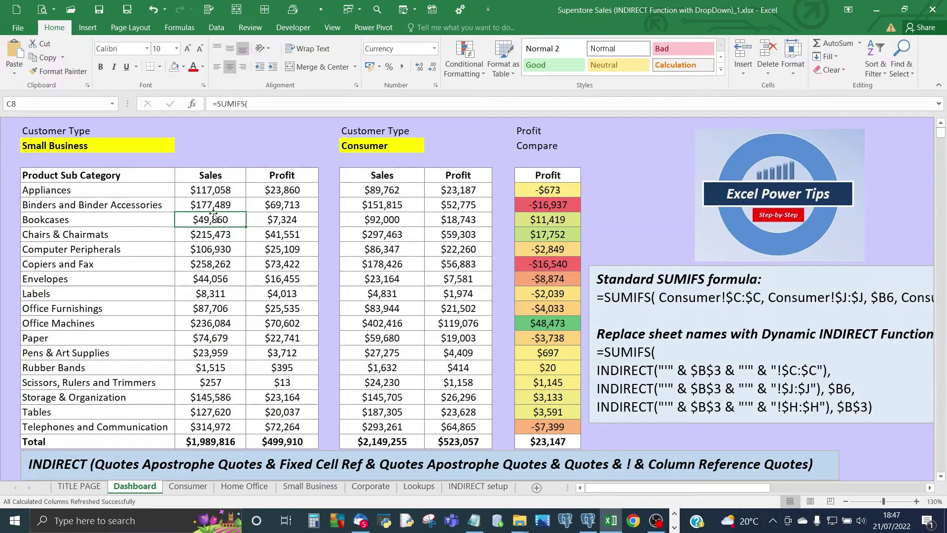
pyautogui.click(611, 268)
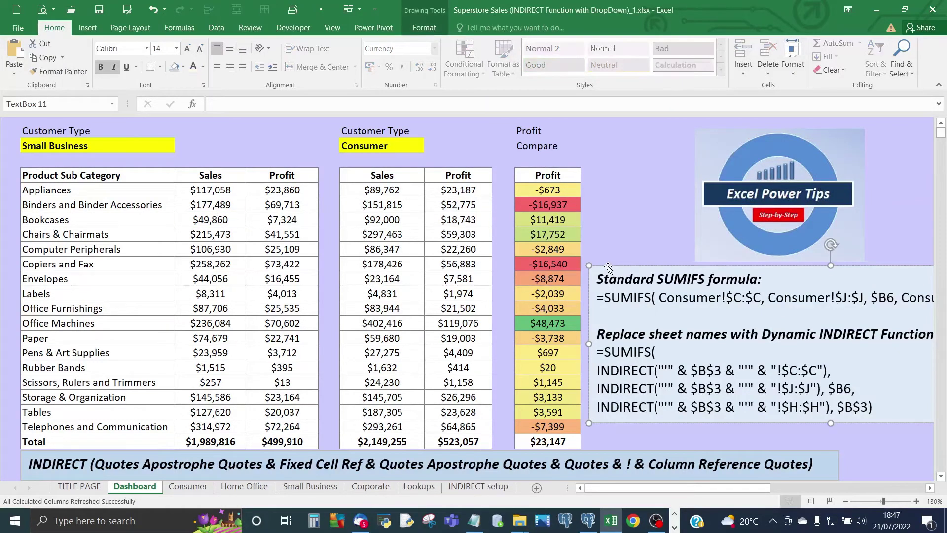
pyautogui.moveTo(610, 268)
pyautogui.mouseDown()
pyautogui.moveTo(460, 240)
pyautogui.moveTo(216, 260)
pyautogui.moveTo(126, 221)
pyautogui.mouseUp()
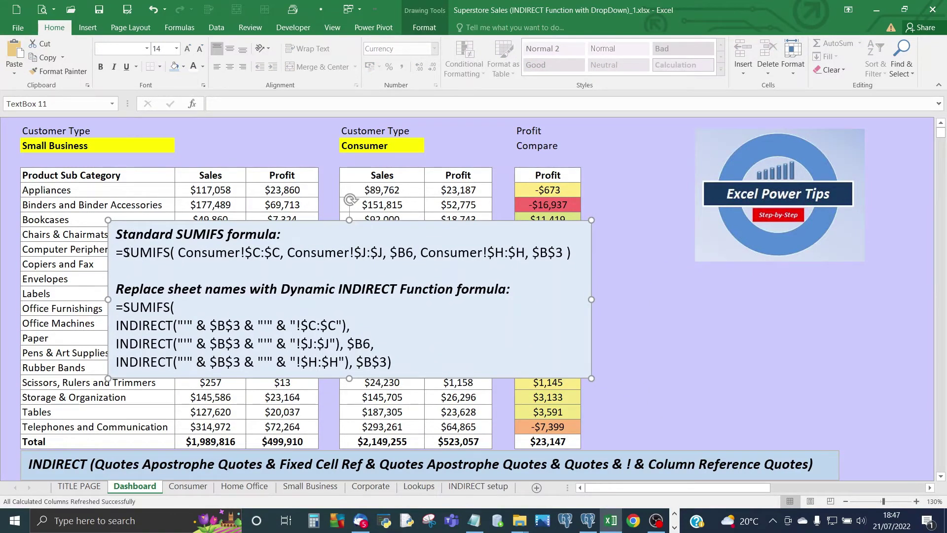
pyautogui.moveTo(123, 252); pyautogui.dragTo(171, 255)
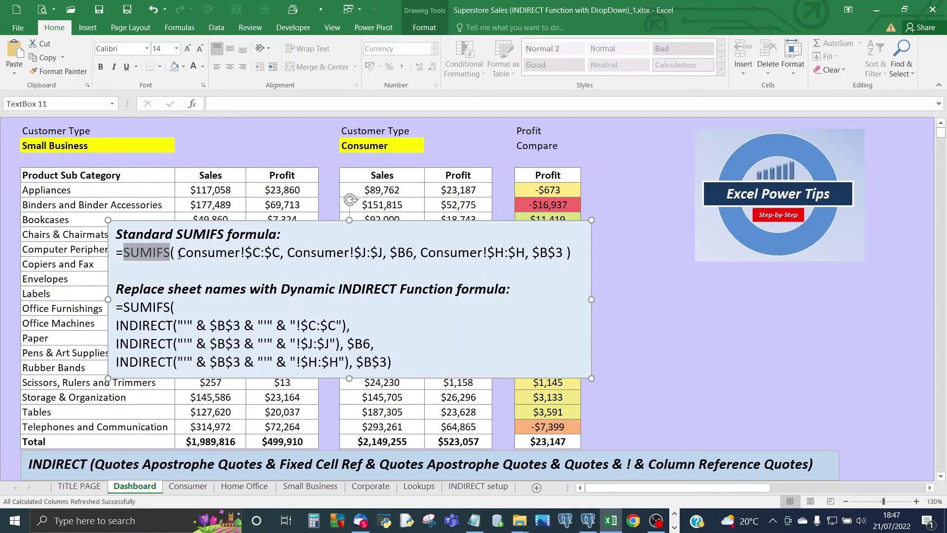
pyautogui.moveTo(178, 253); pyautogui.dragTo(279, 260)
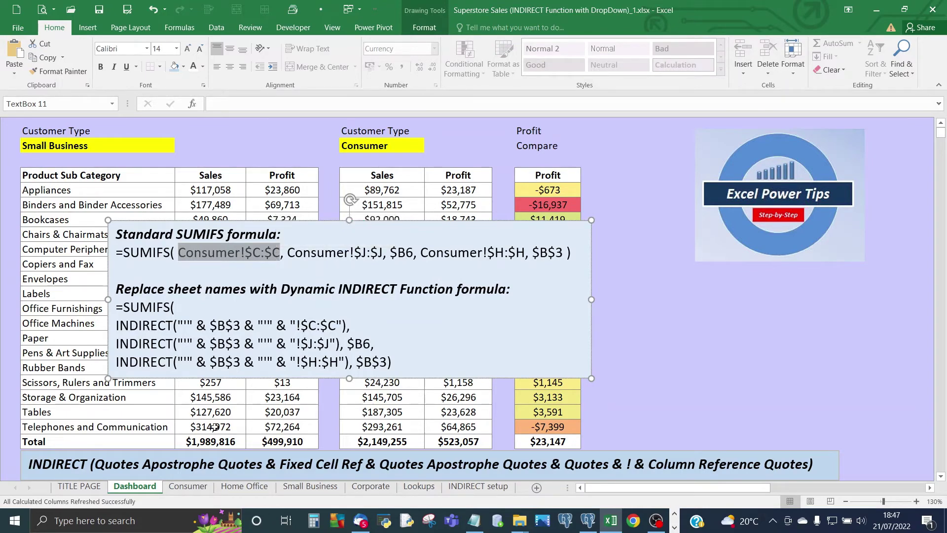
pyautogui.click(195, 486)
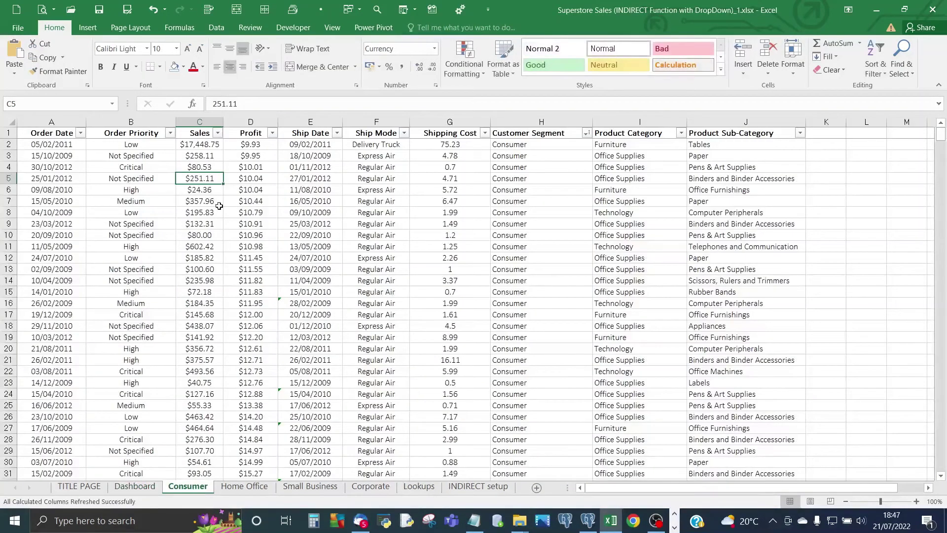
pyautogui.click(203, 119)
pyautogui.click(143, 166)
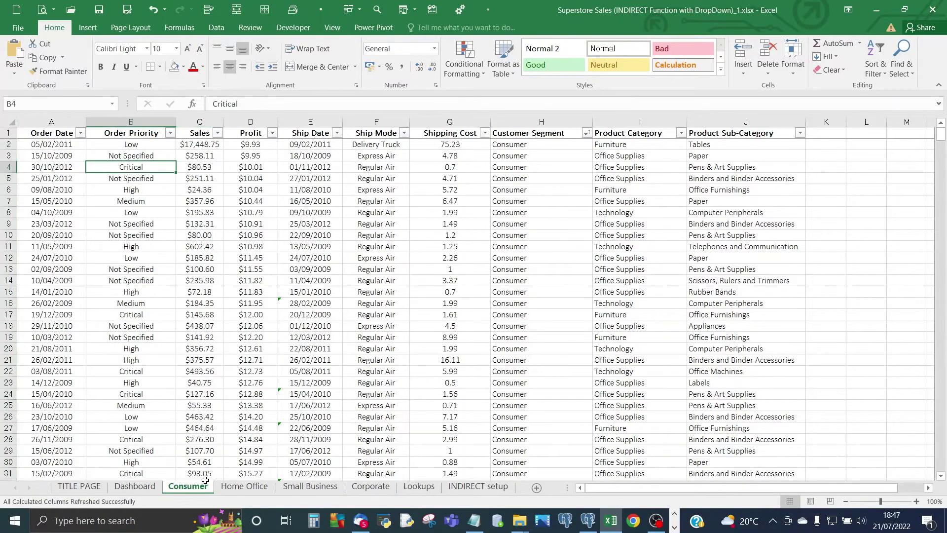
pyautogui.click(152, 487)
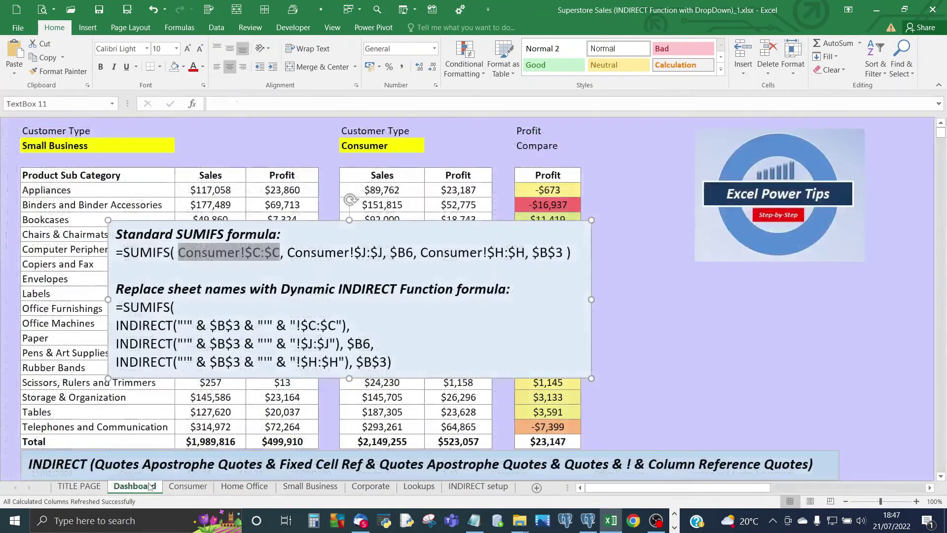
pyautogui.click(214, 192)
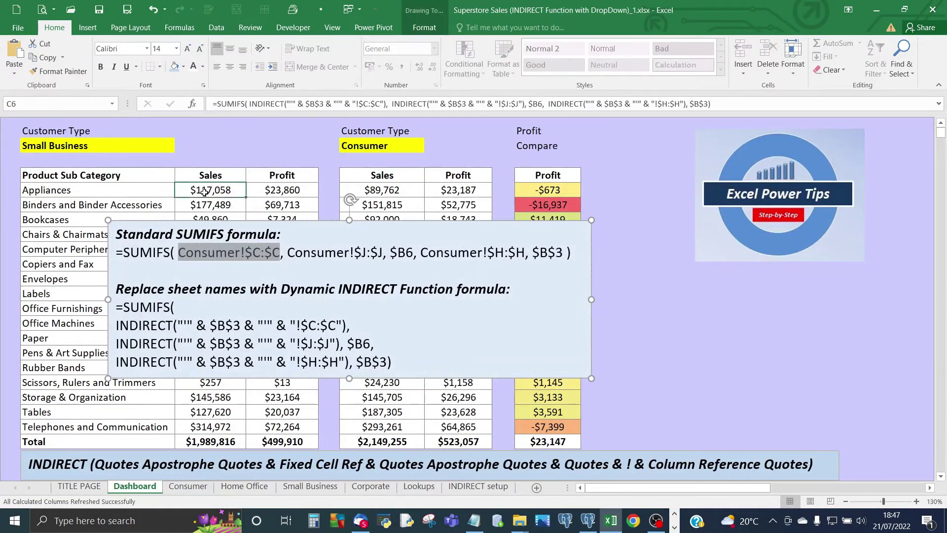
pyautogui.click(307, 249)
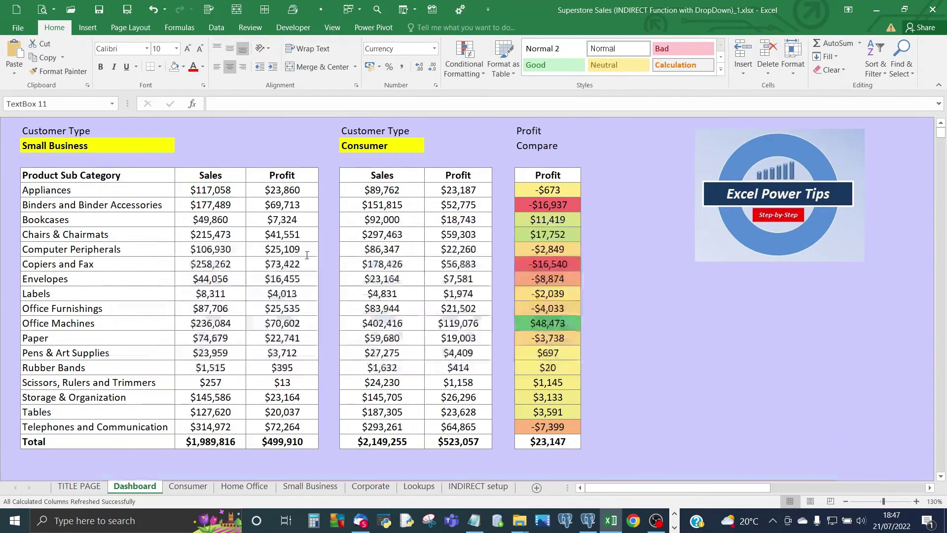
pyautogui.moveTo(288, 252); pyautogui.dragTo(384, 253)
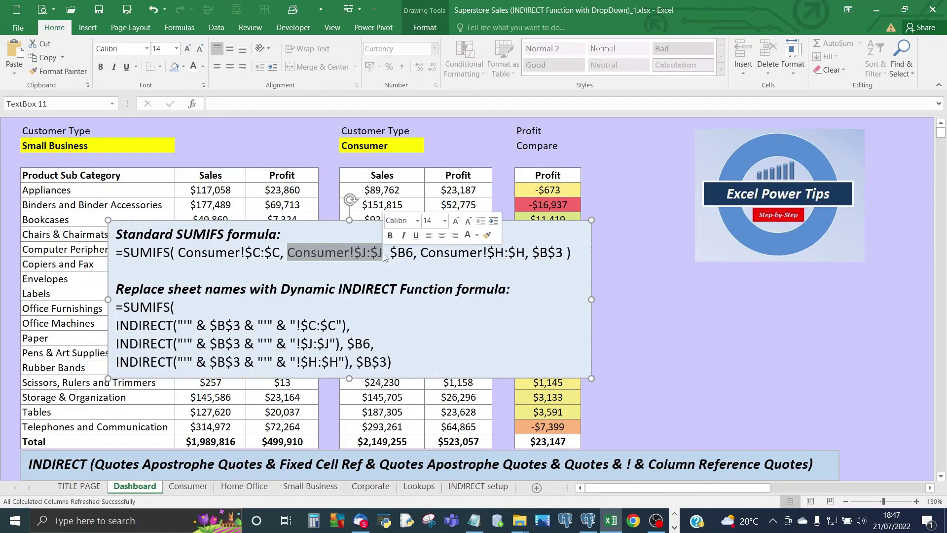
pyautogui.click(189, 487)
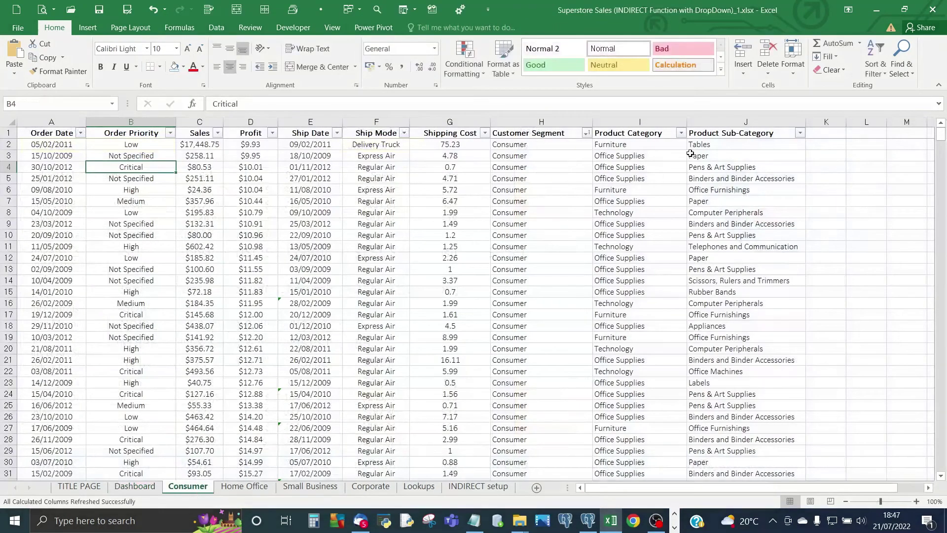
pyautogui.click(712, 122)
pyautogui.click(573, 232)
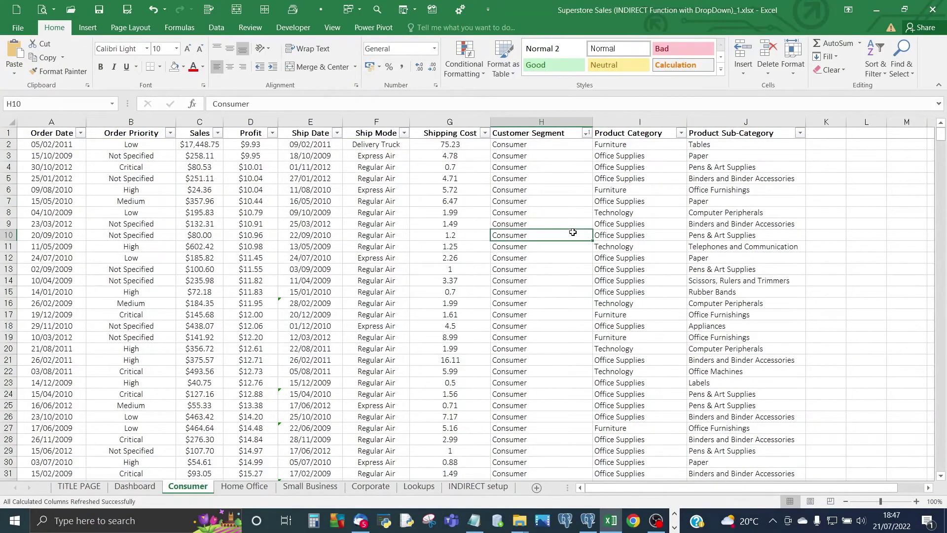
pyautogui.click(139, 191)
pyautogui.click(135, 487)
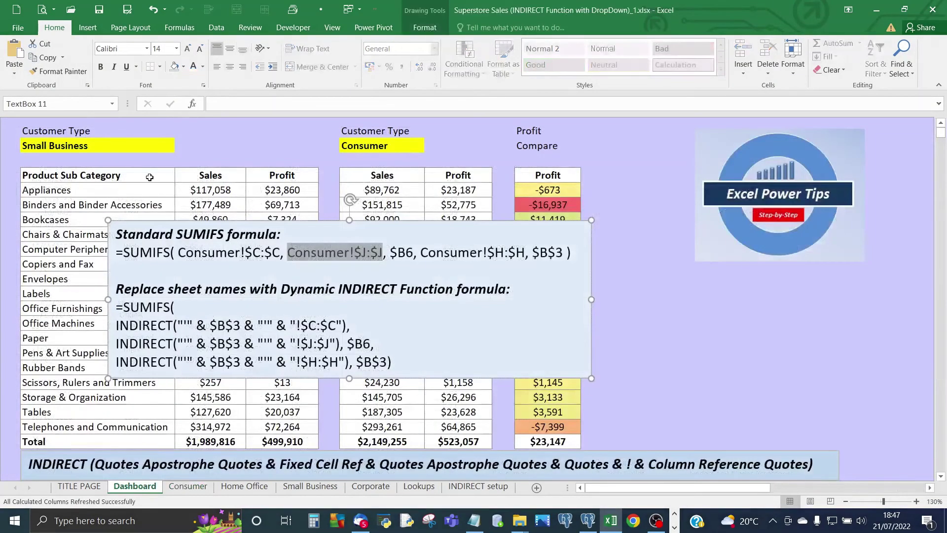
pyautogui.click(123, 190)
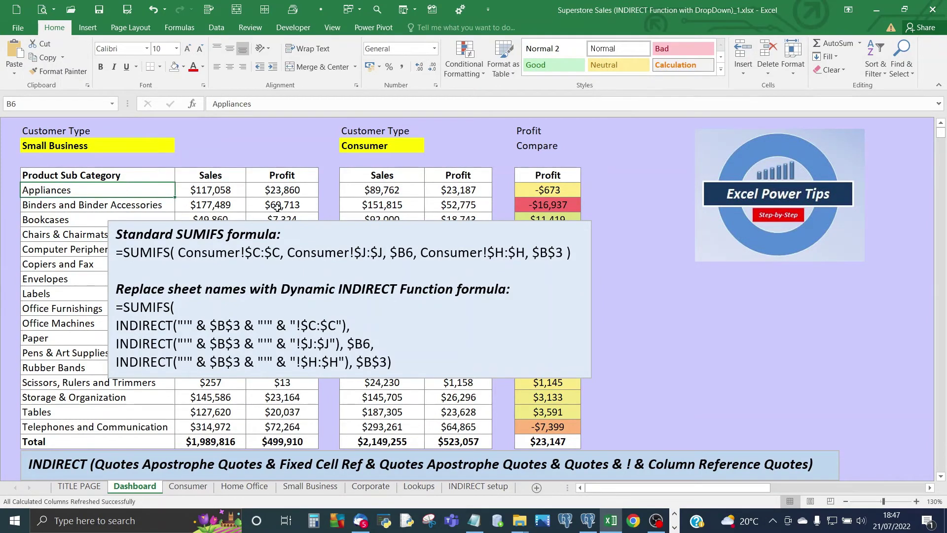
pyautogui.moveTo(389, 253); pyautogui.dragTo(409, 252)
pyautogui.click(445, 253)
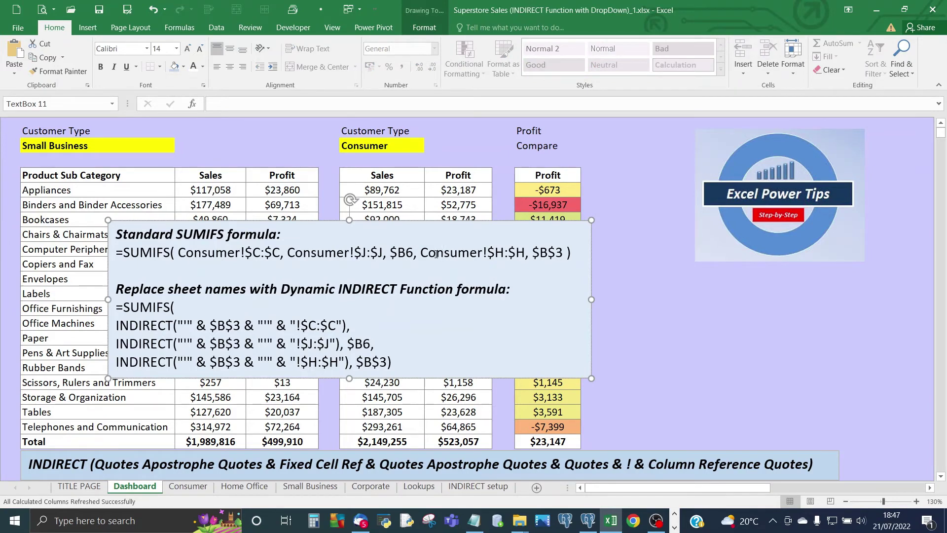
pyautogui.moveTo(420, 253); pyautogui.dragTo(526, 252)
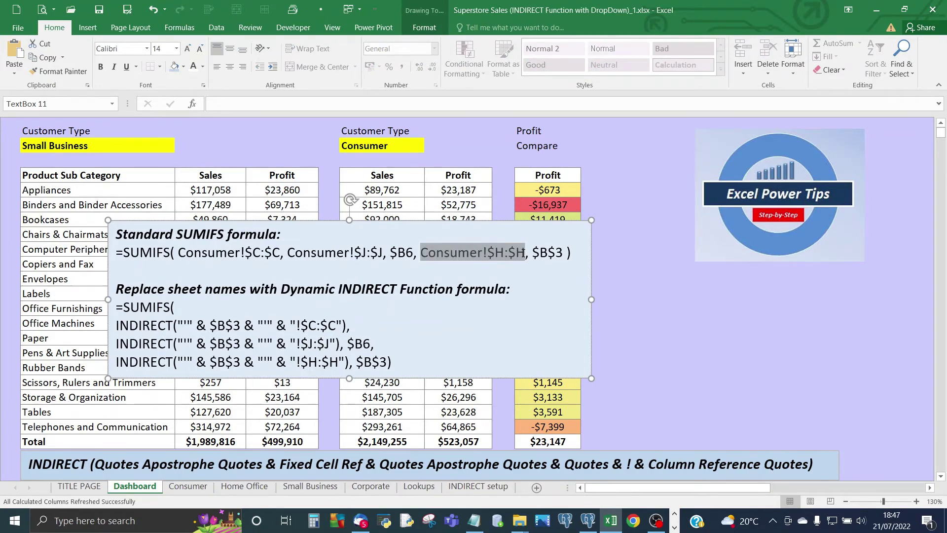
pyautogui.click(188, 486)
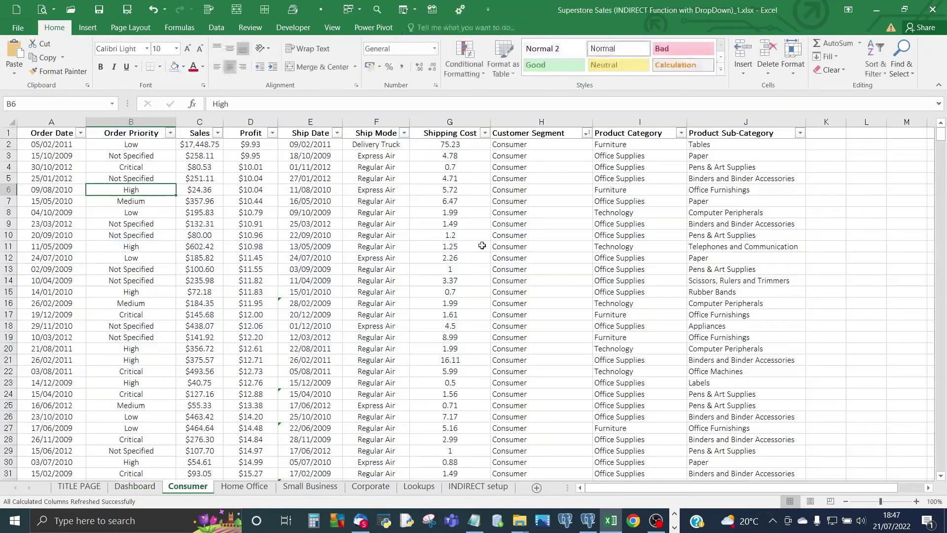
pyautogui.click(554, 121)
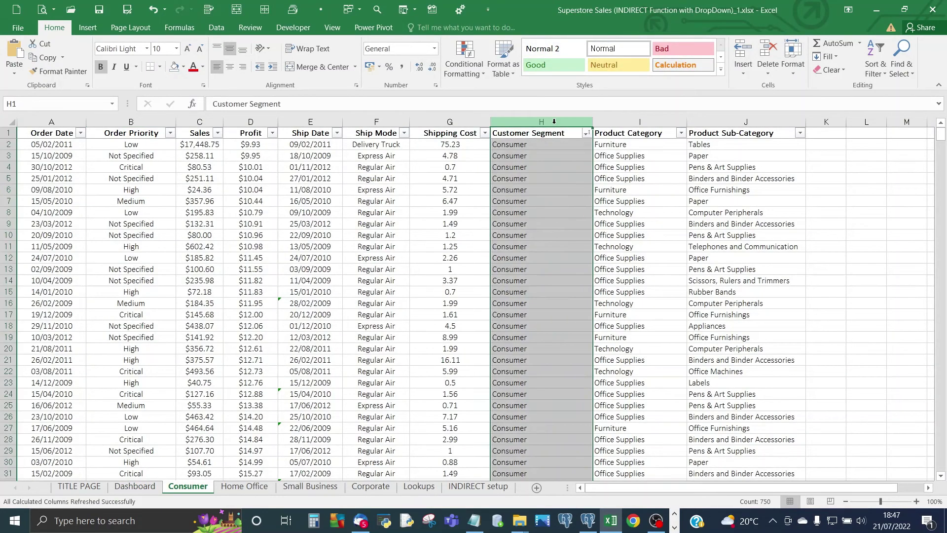
pyautogui.click(526, 203)
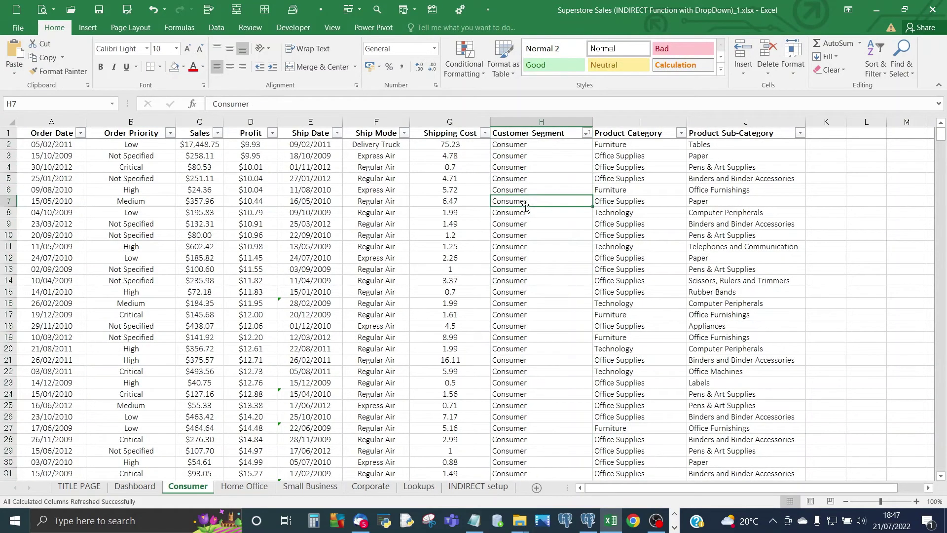
pyautogui.click(134, 486)
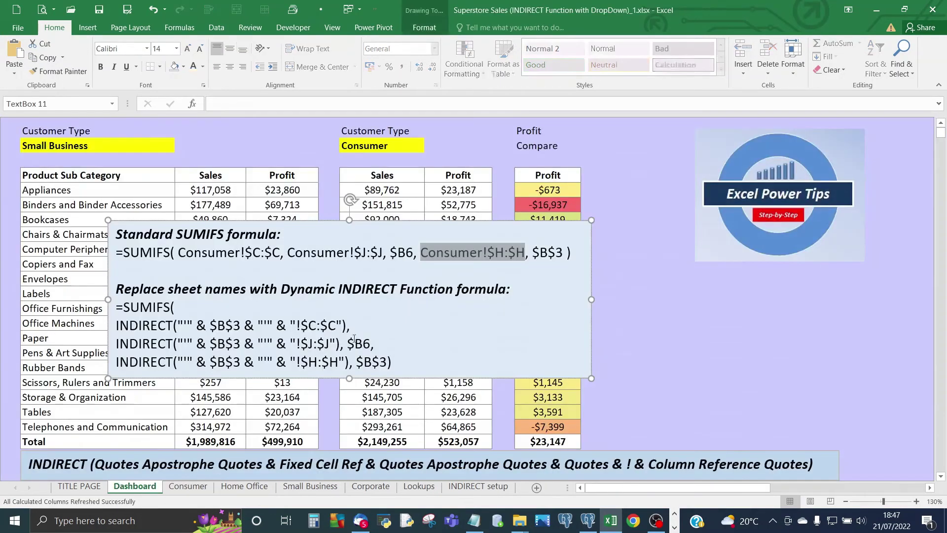
pyautogui.moveTo(531, 252); pyautogui.dragTo(563, 254)
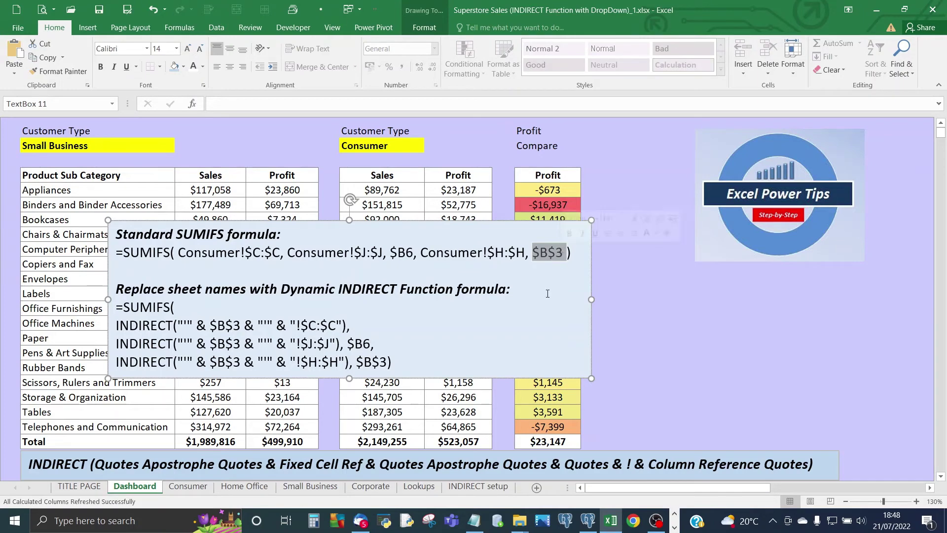
pyautogui.click(96, 146)
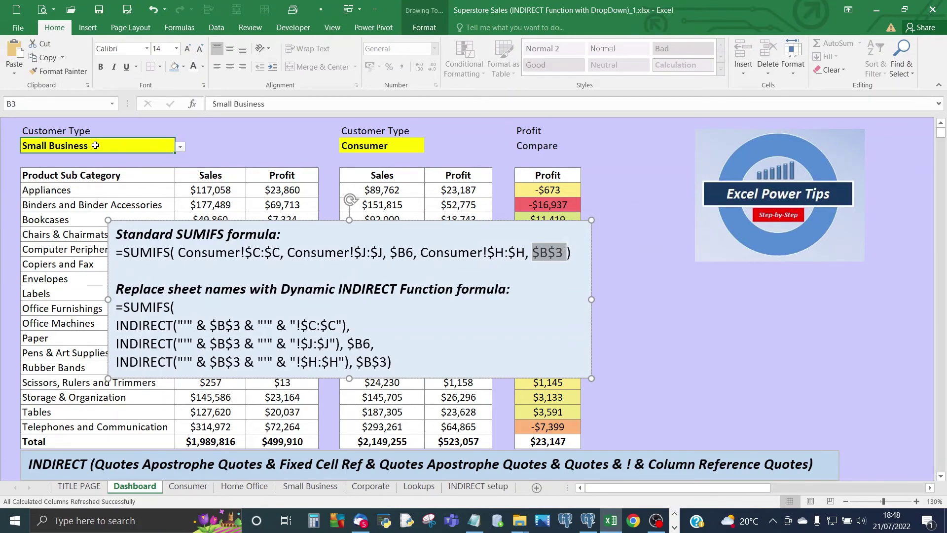
pyautogui.click(236, 260)
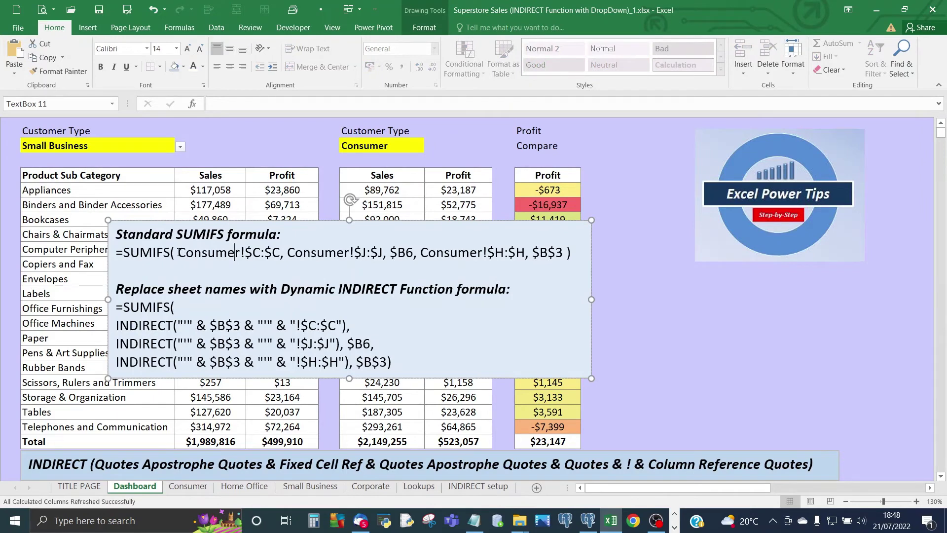
pyautogui.moveTo(178, 253); pyautogui.dragTo(280, 250)
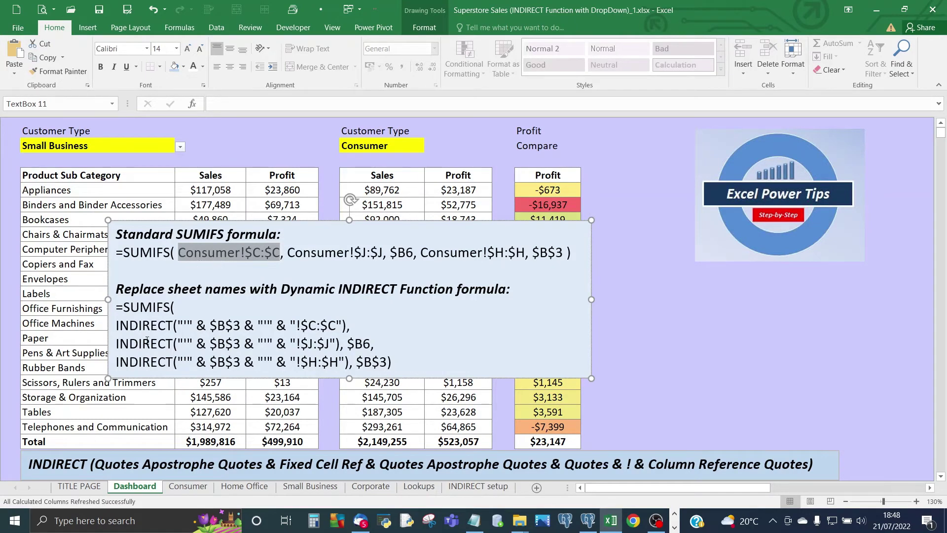
pyautogui.moveTo(117, 325); pyautogui.dragTo(345, 326)
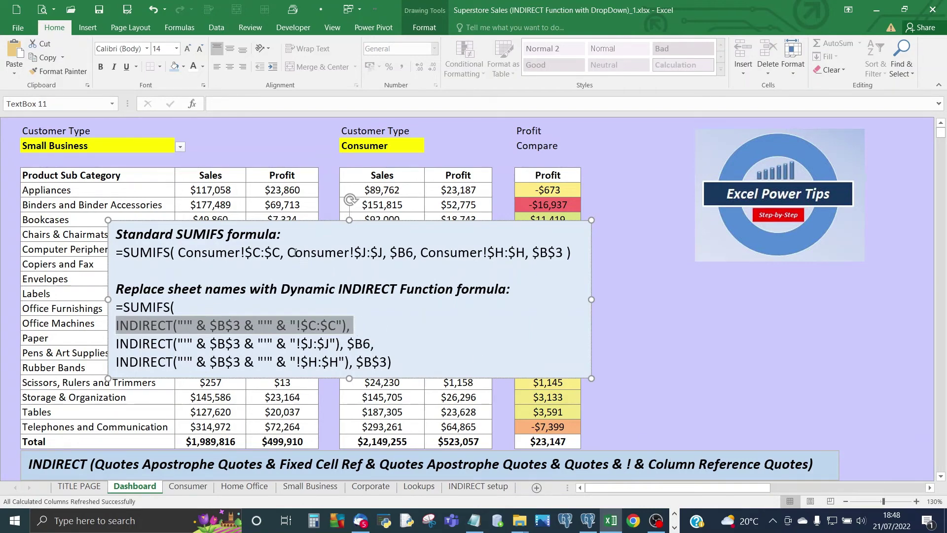
pyautogui.moveTo(288, 252); pyautogui.dragTo(383, 252)
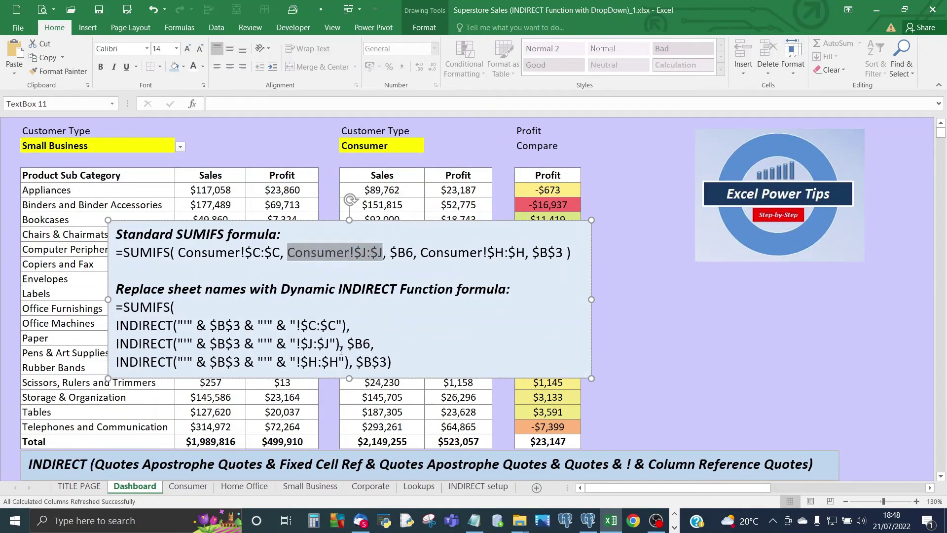
pyautogui.moveTo(342, 344); pyautogui.dragTo(133, 343)
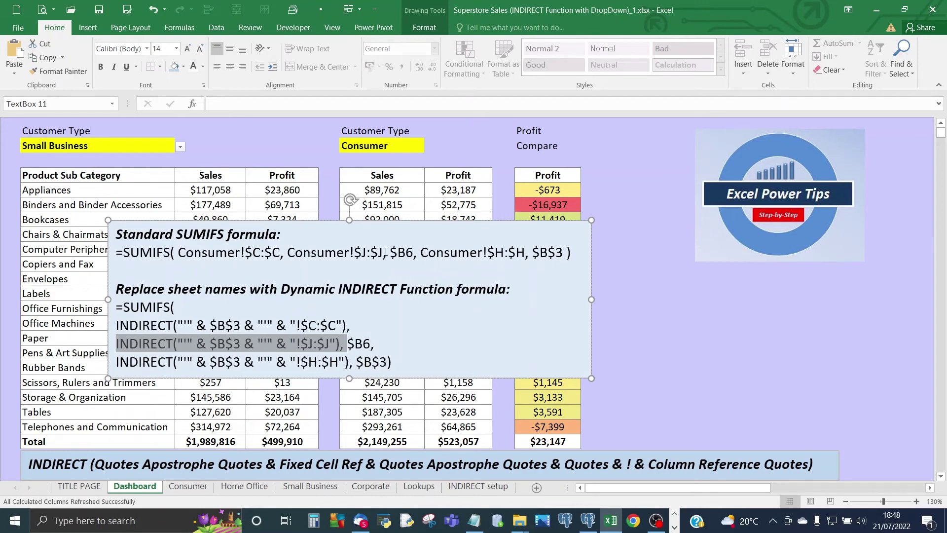
pyautogui.moveTo(420, 252); pyautogui.dragTo(526, 252)
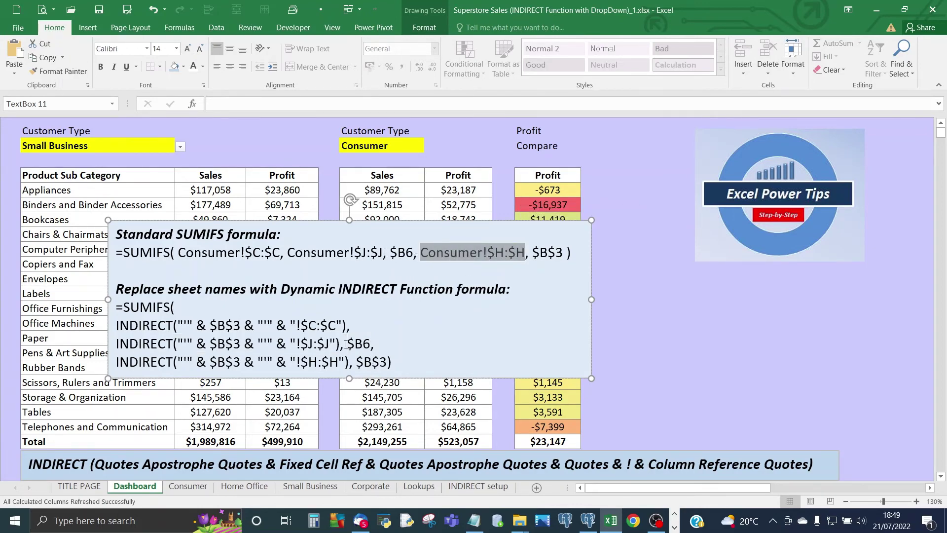
pyautogui.moveTo(347, 343); pyautogui.dragTo(371, 345)
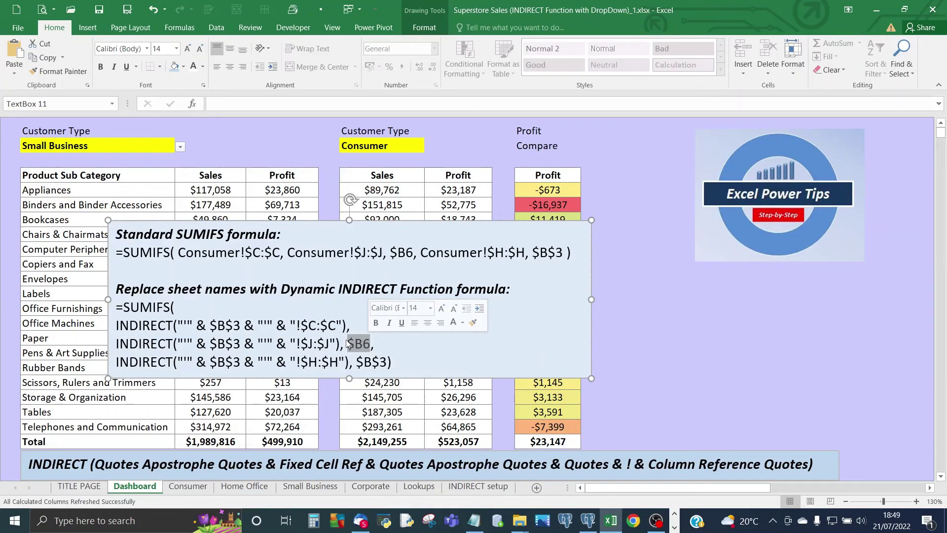
pyautogui.click(316, 344)
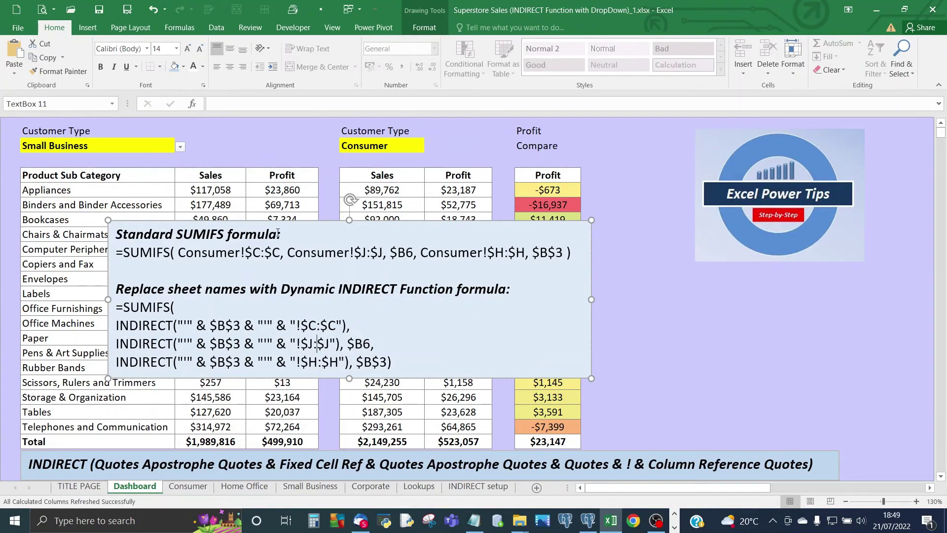
pyautogui.click(282, 188)
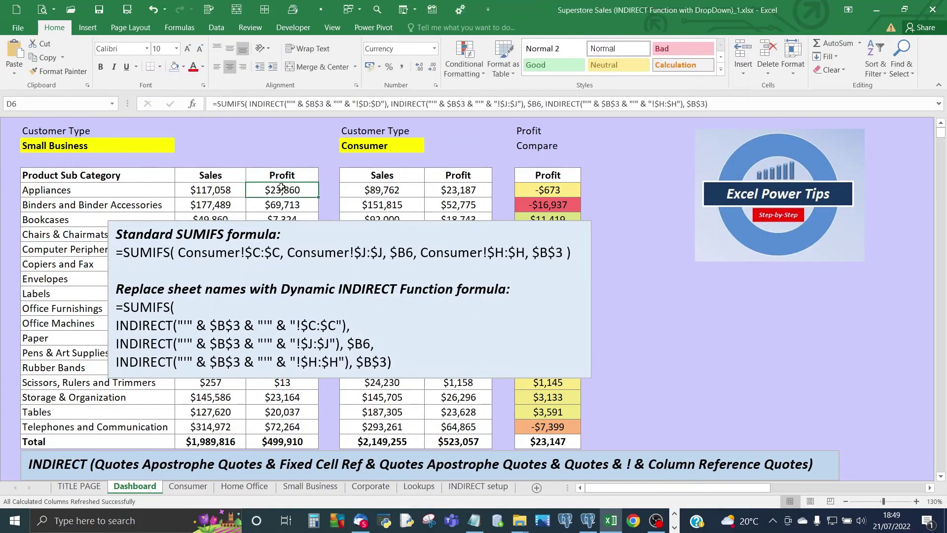
pyautogui.click(222, 190)
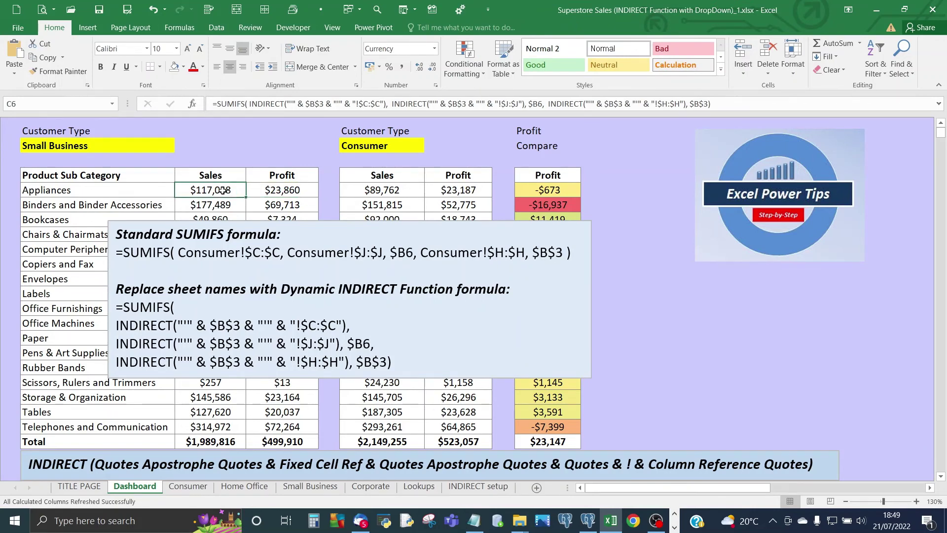
pyautogui.click(273, 190)
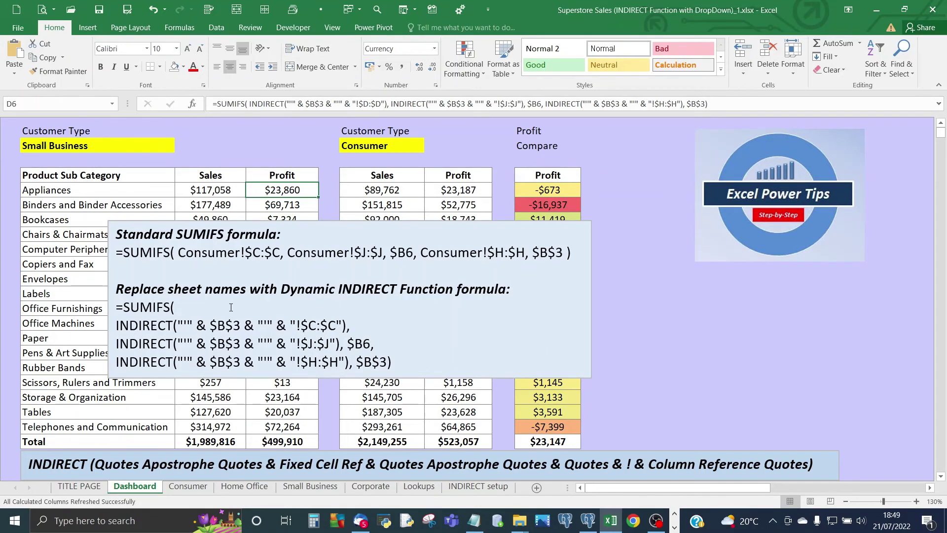
pyautogui.click(188, 487)
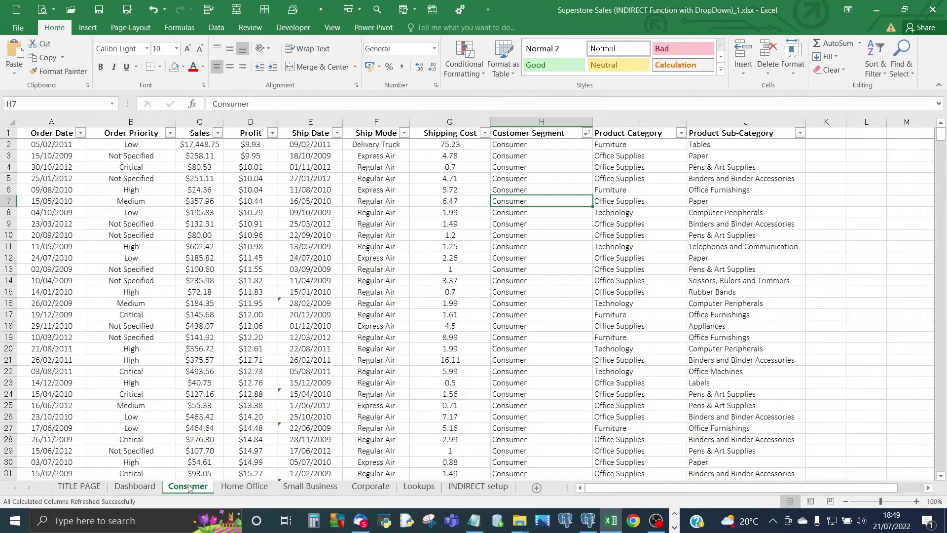
pyautogui.click(249, 120)
pyautogui.click(245, 223)
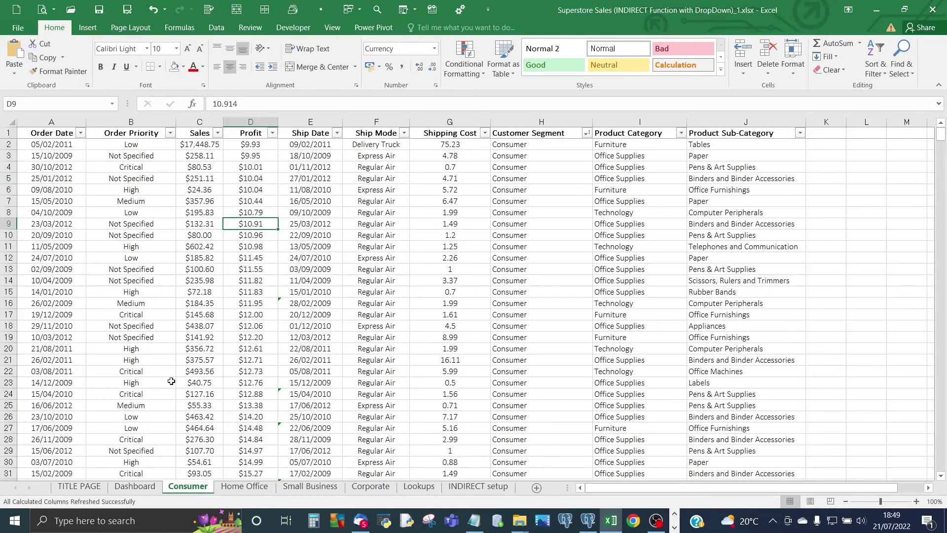
pyautogui.click(137, 486)
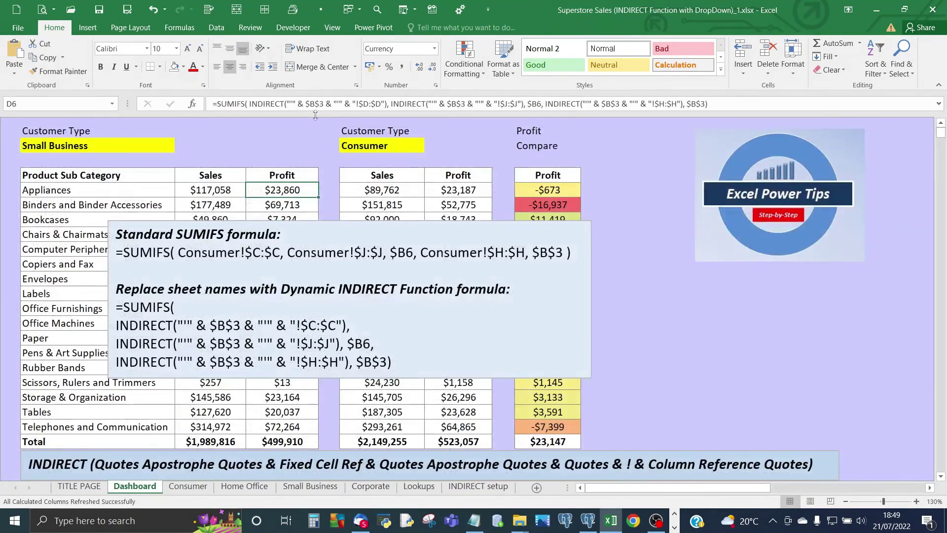
pyautogui.click(228, 187)
pyautogui.click(254, 187)
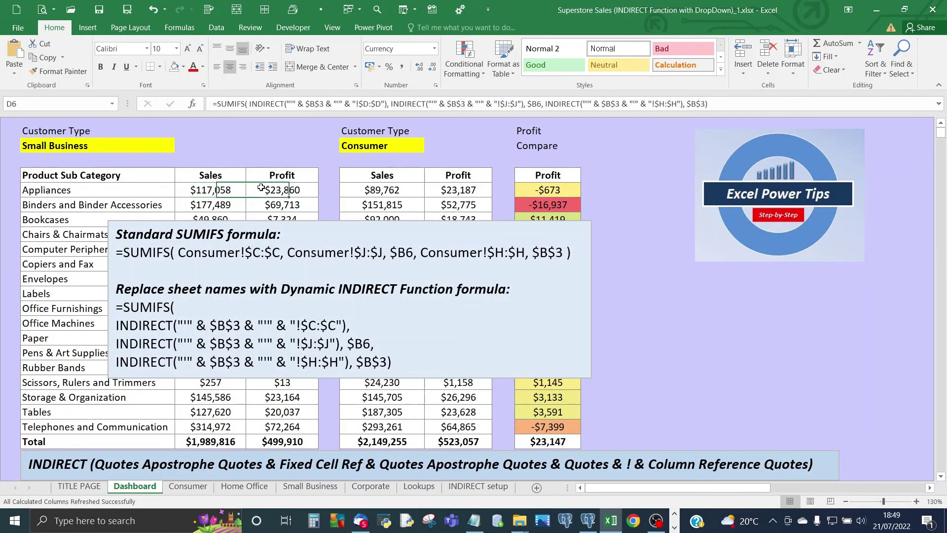
pyautogui.click(374, 189)
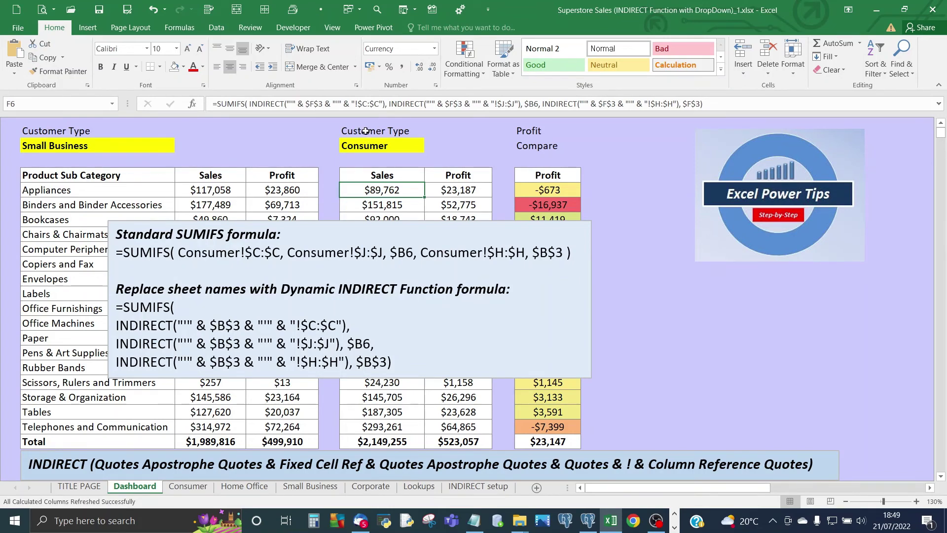
pyautogui.click(458, 192)
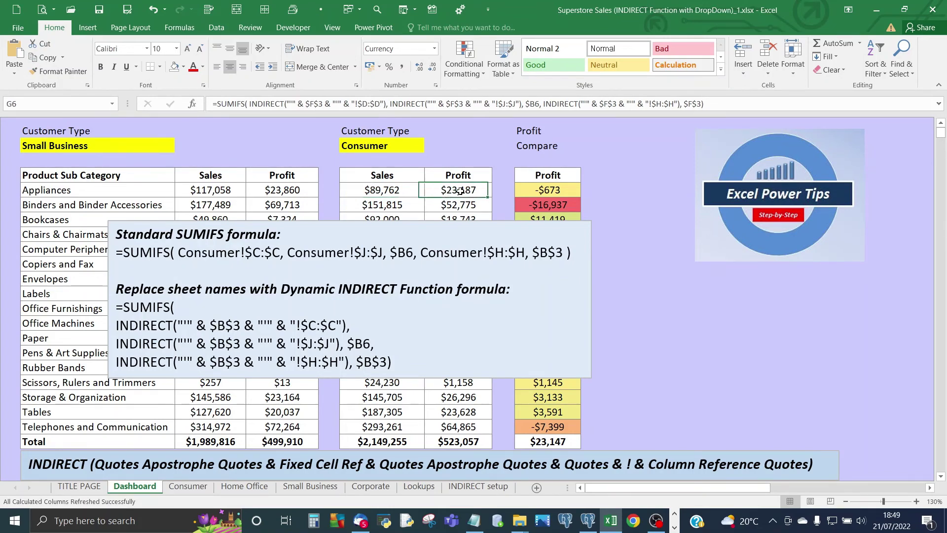
pyautogui.click(396, 190)
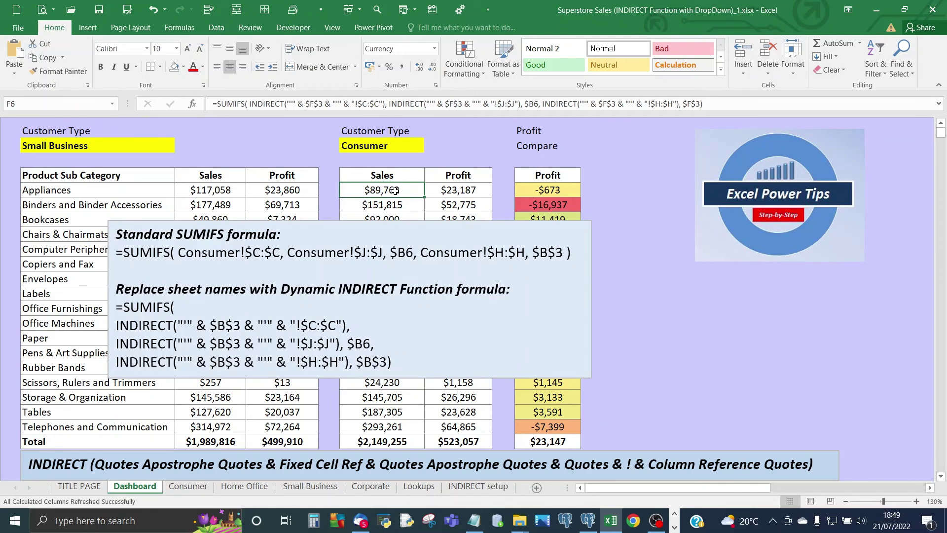
pyautogui.click(449, 190)
pyautogui.click(410, 190)
pyautogui.click(378, 144)
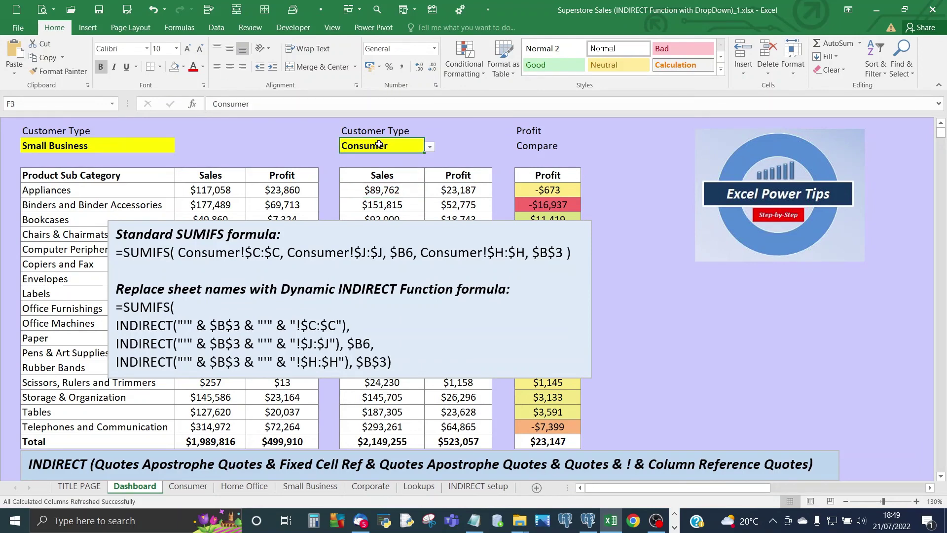
pyautogui.click(388, 190)
pyautogui.click(437, 190)
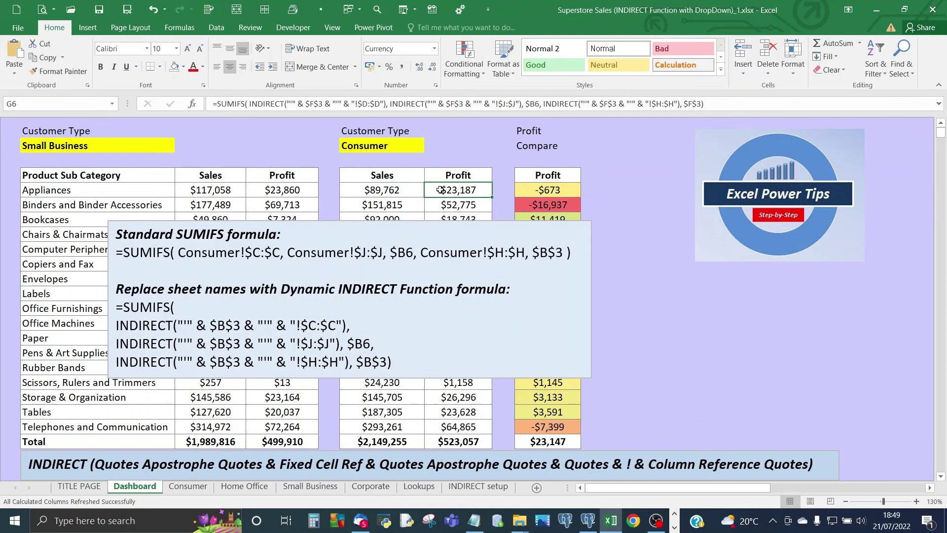
# - Move the formula explanation box right of the tables and check the I6 formula =G6-D6
pyautogui.click(431, 223)
pyautogui.moveTo(431, 223)
pyautogui.mouseDown()
pyautogui.moveTo(817, 261)
pyautogui.moveTo(927, 291)
pyautogui.mouseUp()
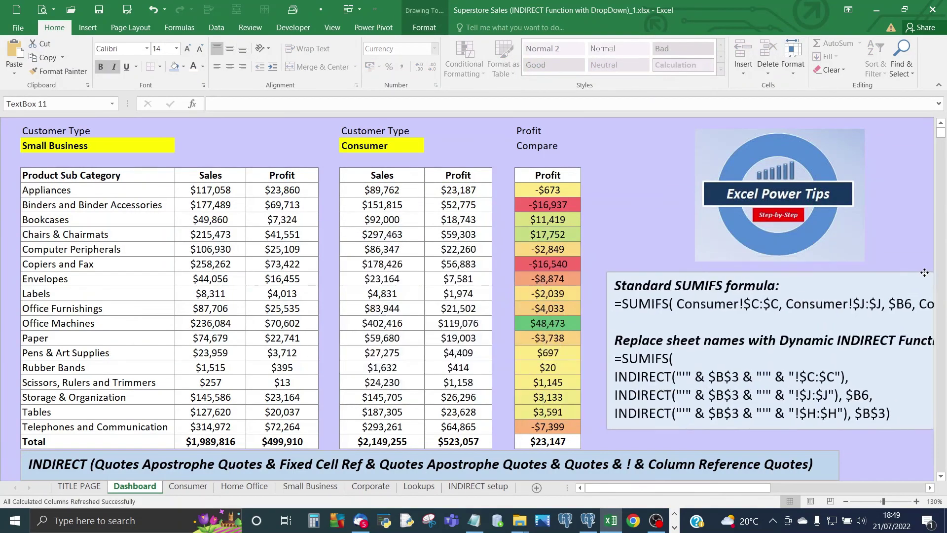
pyautogui.click(562, 226)
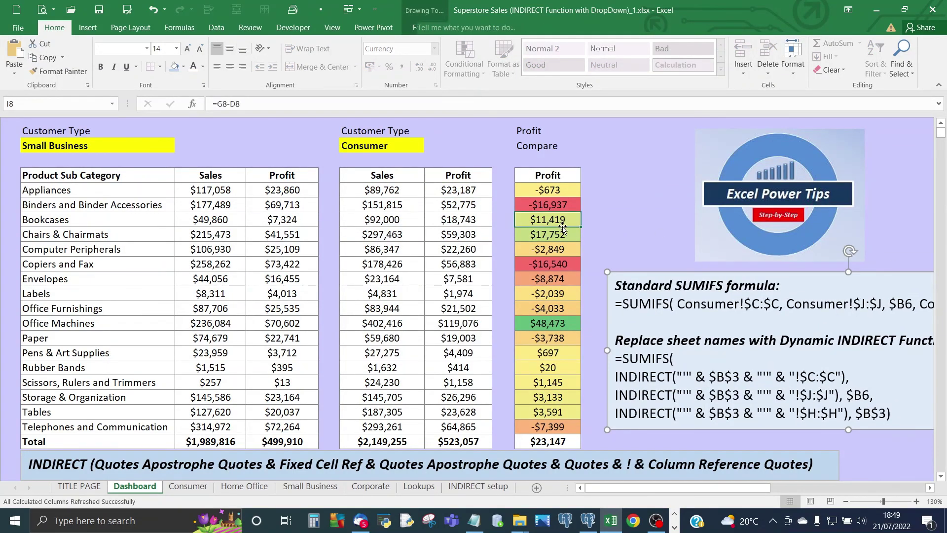
pyautogui.click(542, 190)
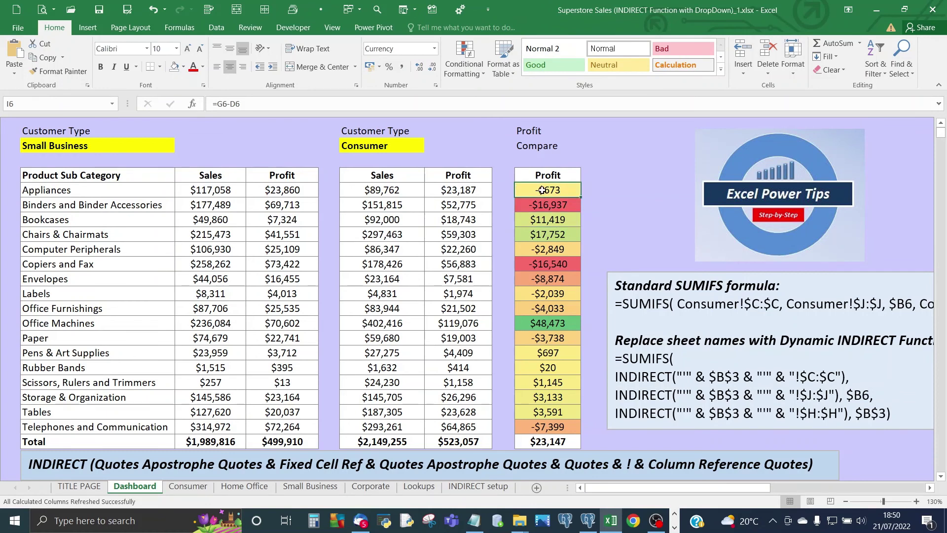
pyautogui.doubleClick(541, 190)
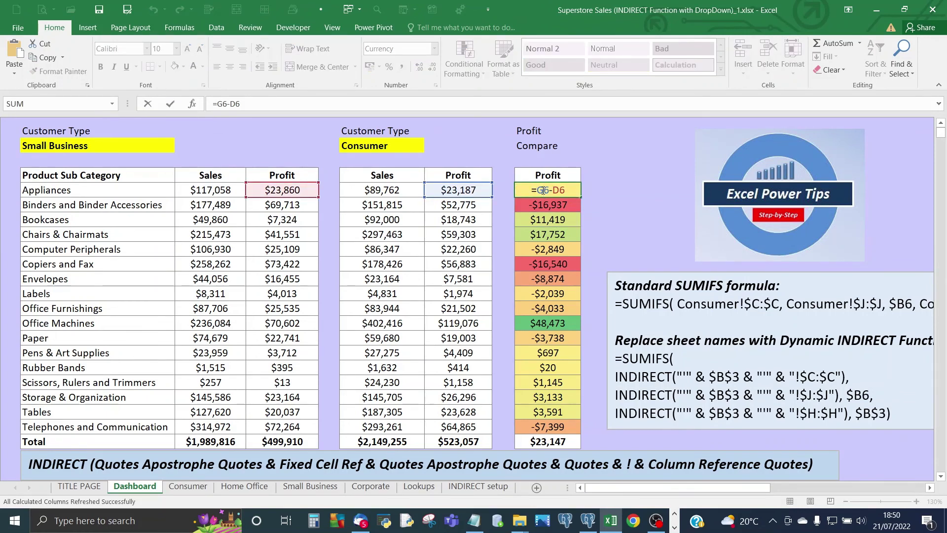
pyautogui.click(300, 218)
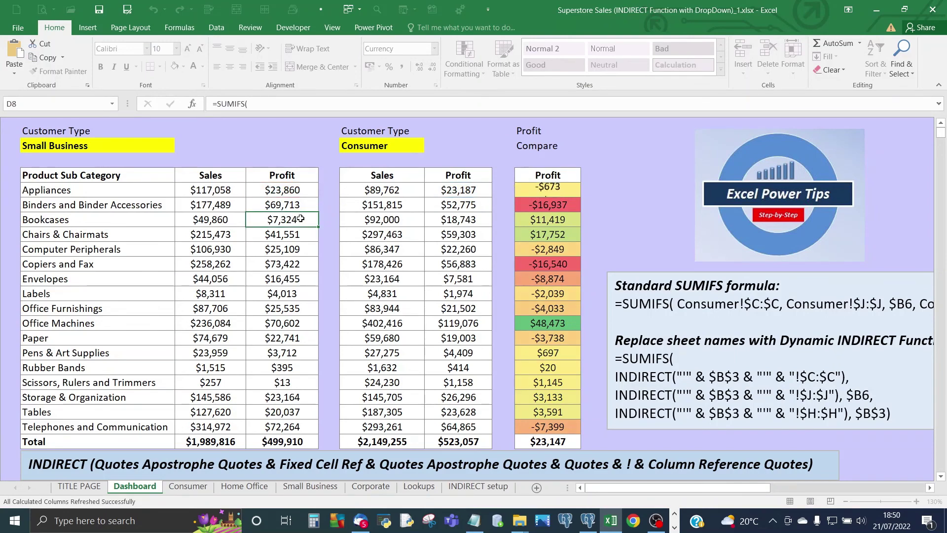
# - Review the D6, G6 and I8 profit formulas, then select Profit Compare values I6:I21
pyautogui.click(284, 194)
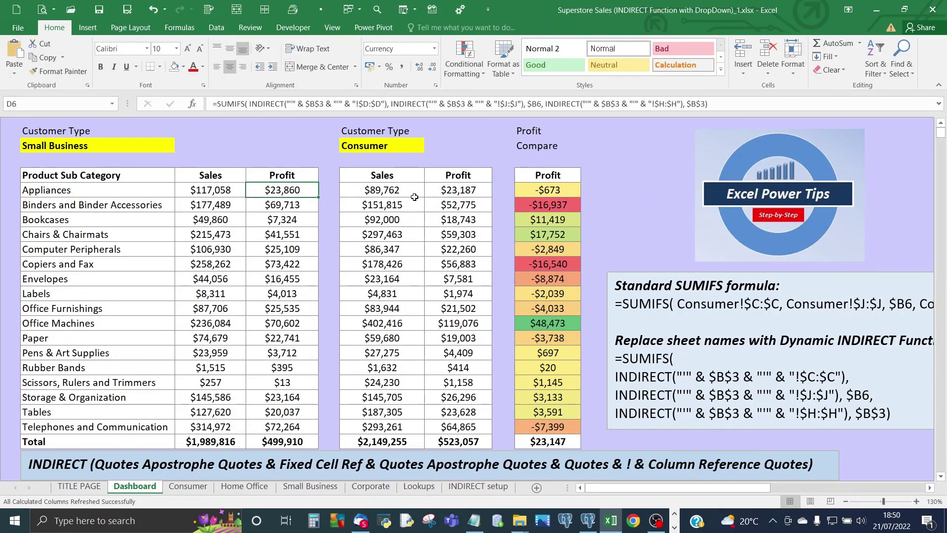
pyautogui.click(450, 187)
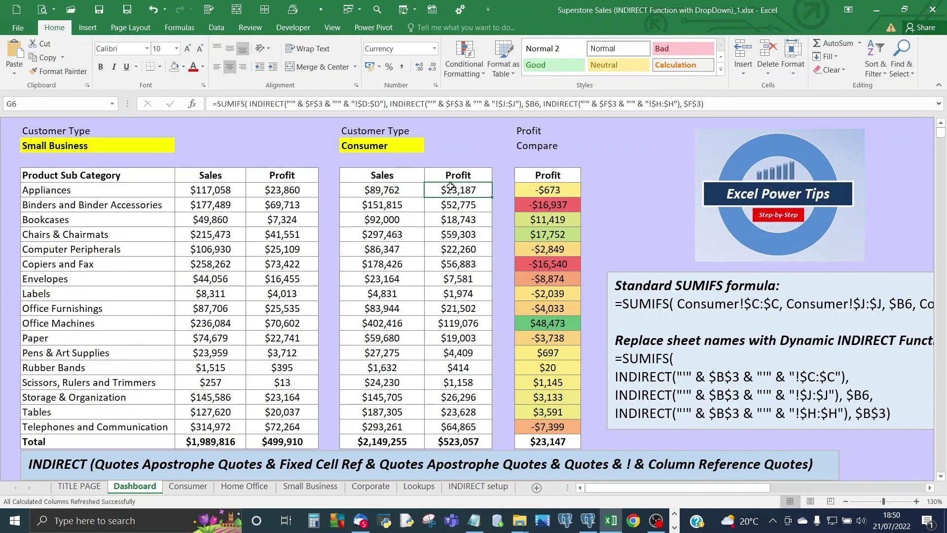
pyautogui.click(538, 216)
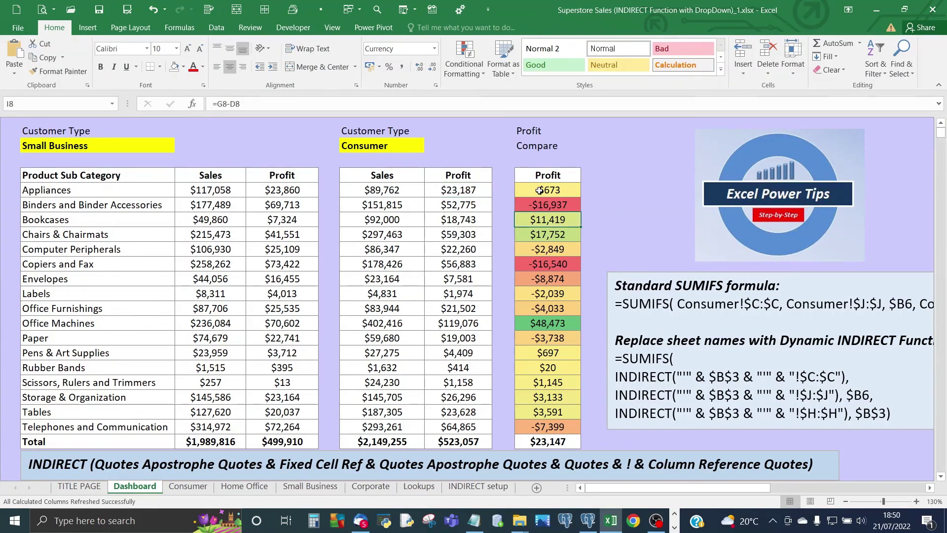
pyautogui.moveTo(539, 191); pyautogui.dragTo(537, 427)
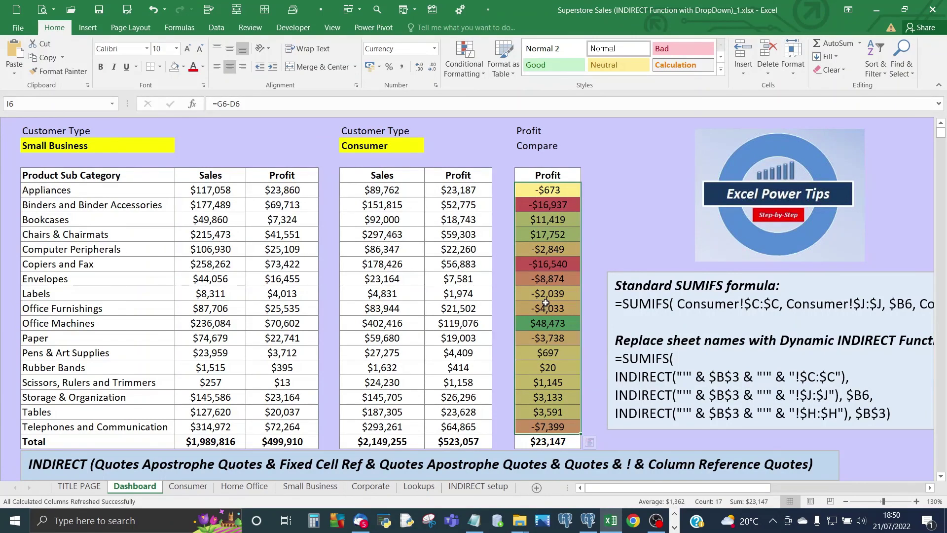
# - Apply the Green - Yellow - Red Color Scale to the Profit Compare values I6:I21
pyautogui.click(467, 73)
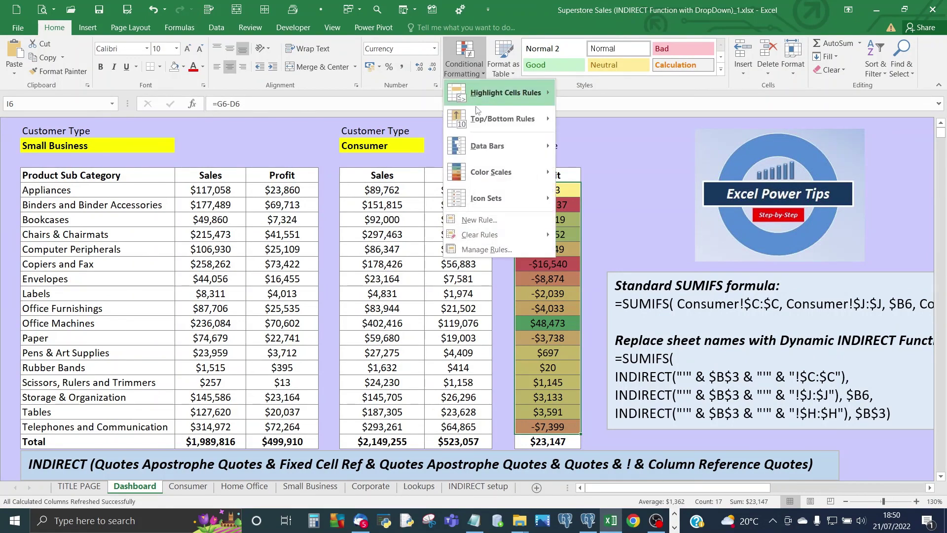
pyautogui.moveTo(491, 171)
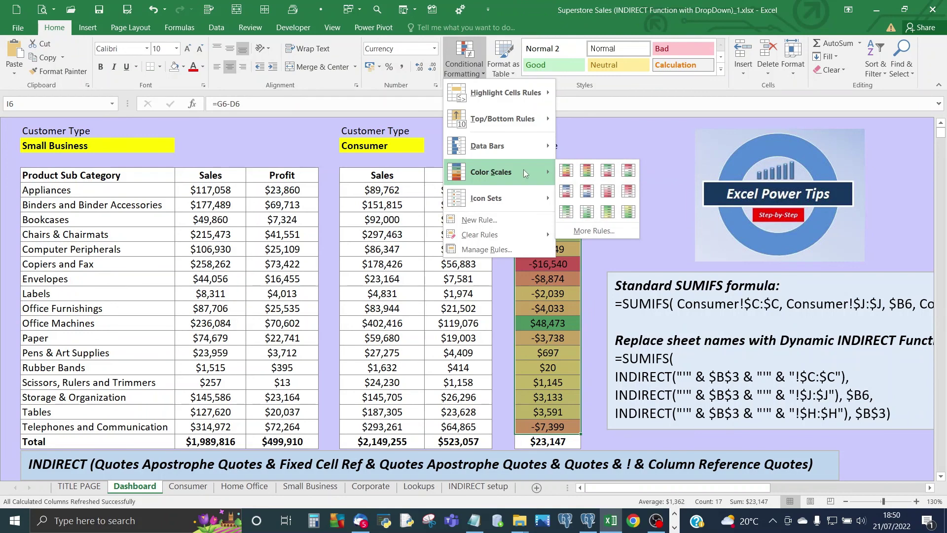
pyautogui.click(566, 170)
pyautogui.click(411, 246)
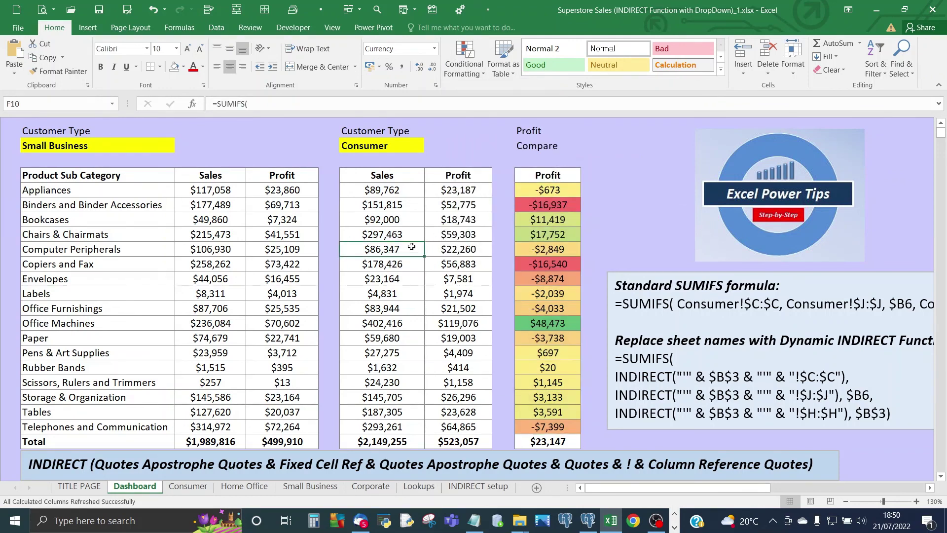
pyautogui.click(269, 229)
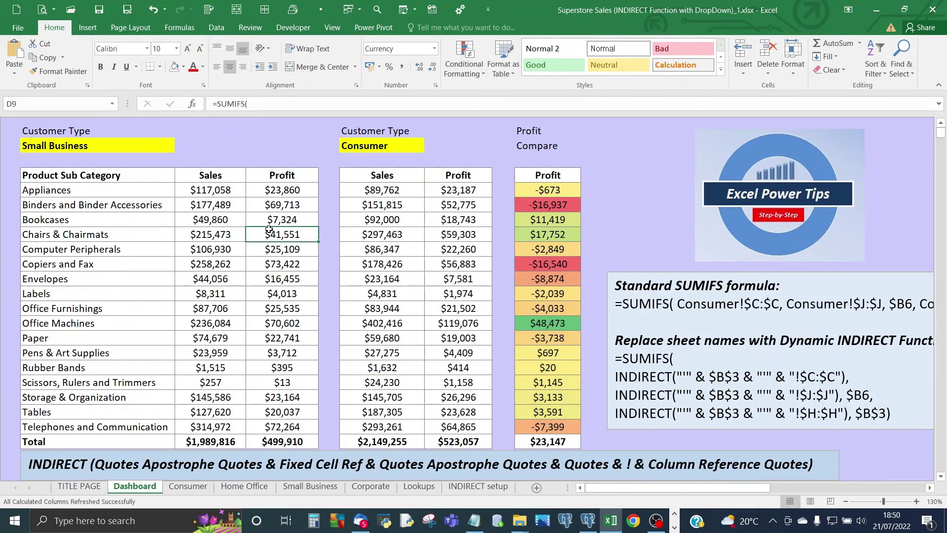